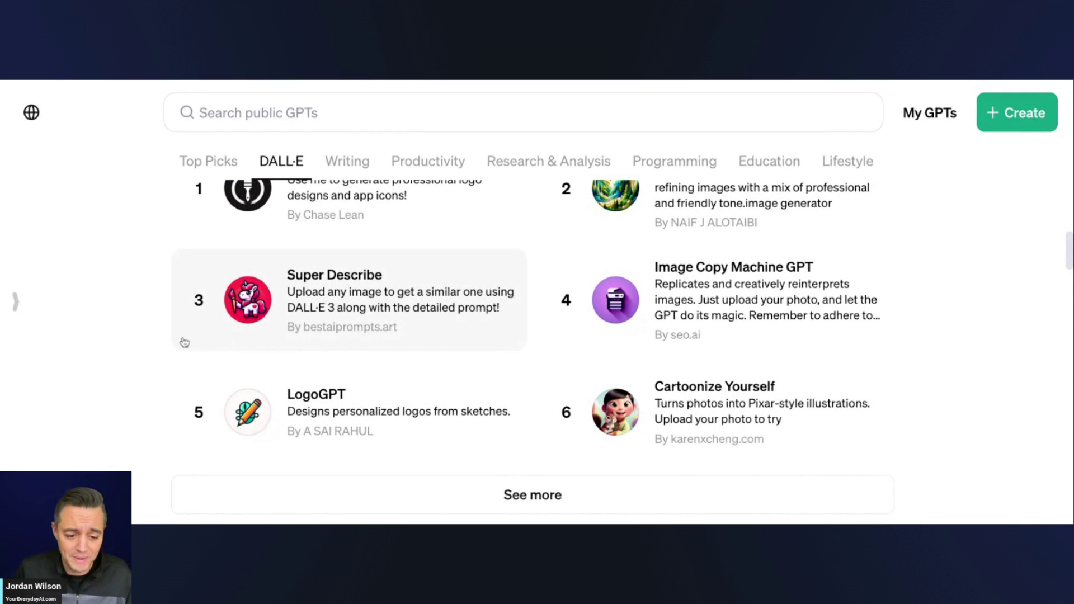
Browse the GPT page, showing and hiding the GPT list and zooming the page out.
scroll(185, 342, up, 1)
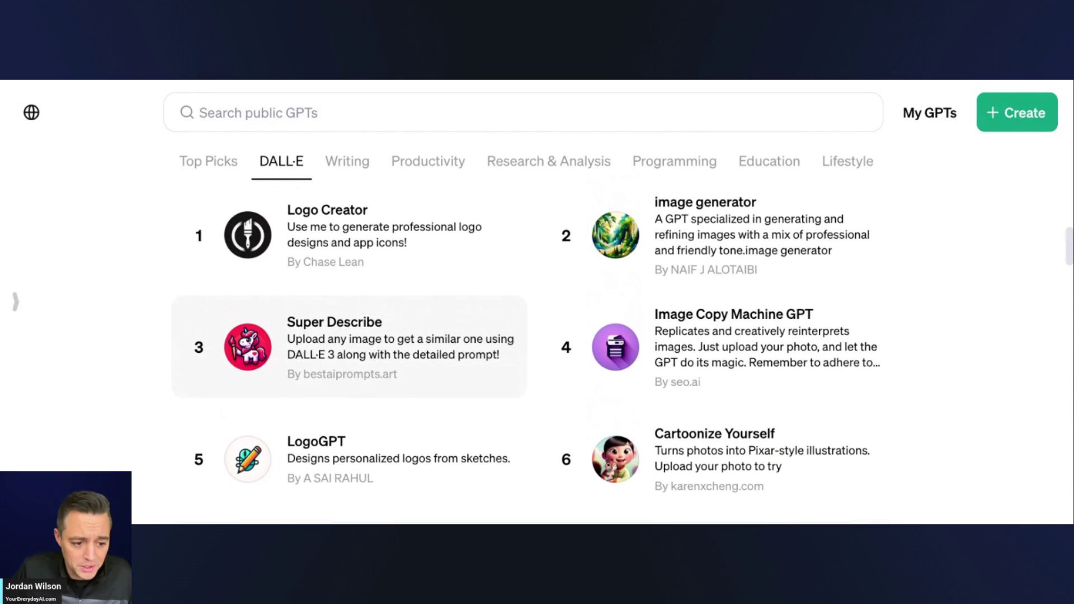
scroll(487, 313, up, 10)
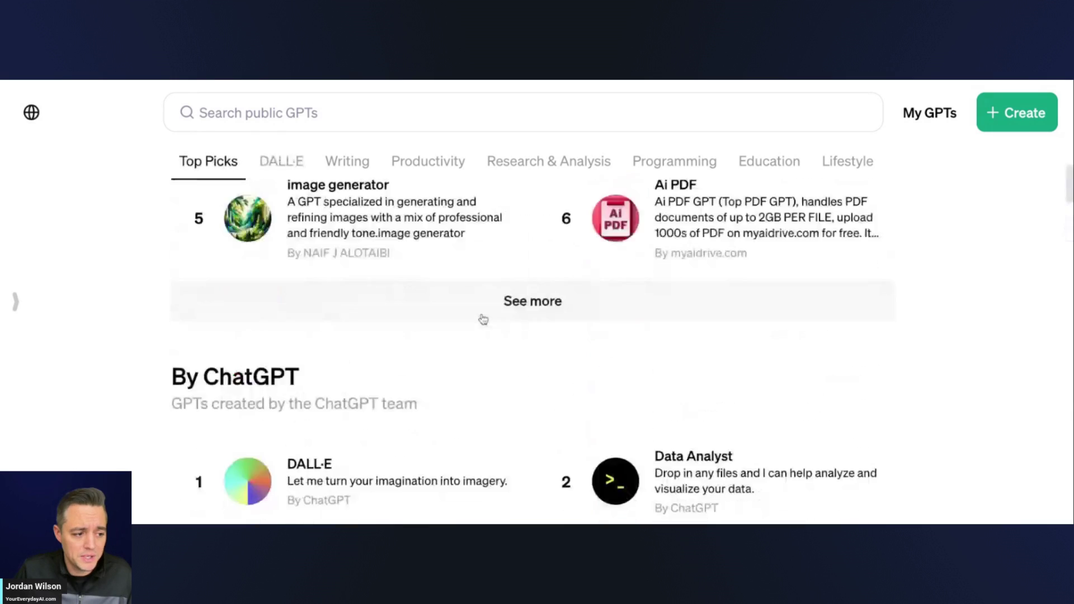
scroll(483, 319, up, 10)
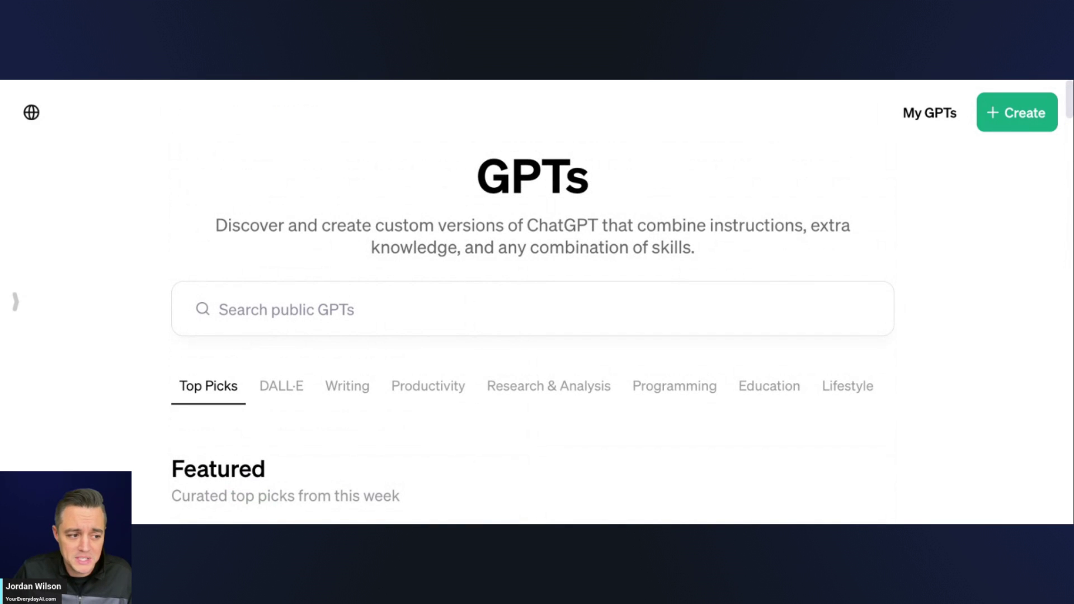
click(15, 301)
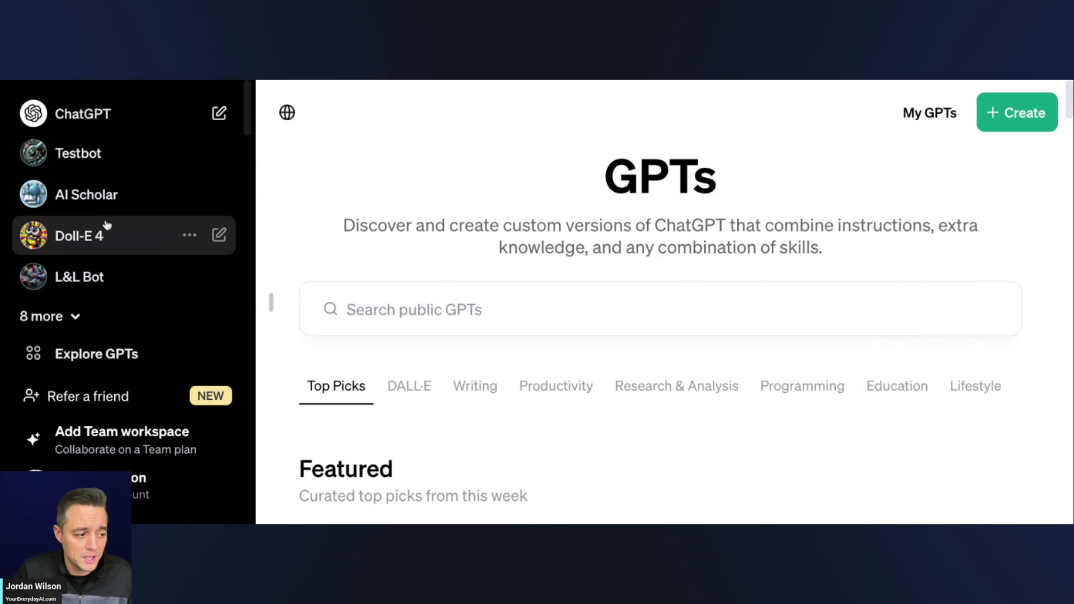
click(271, 303)
scroll(473, 175, down, 1)
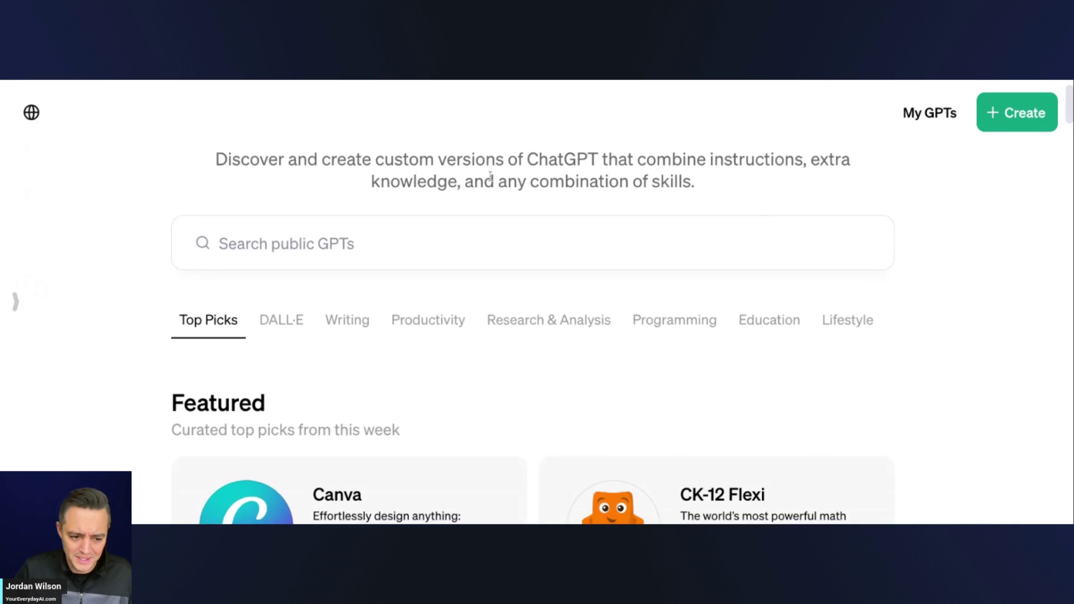
scroll(492, 176, up, 1)
key(ctrl+minus)
key(ctrl+minus)
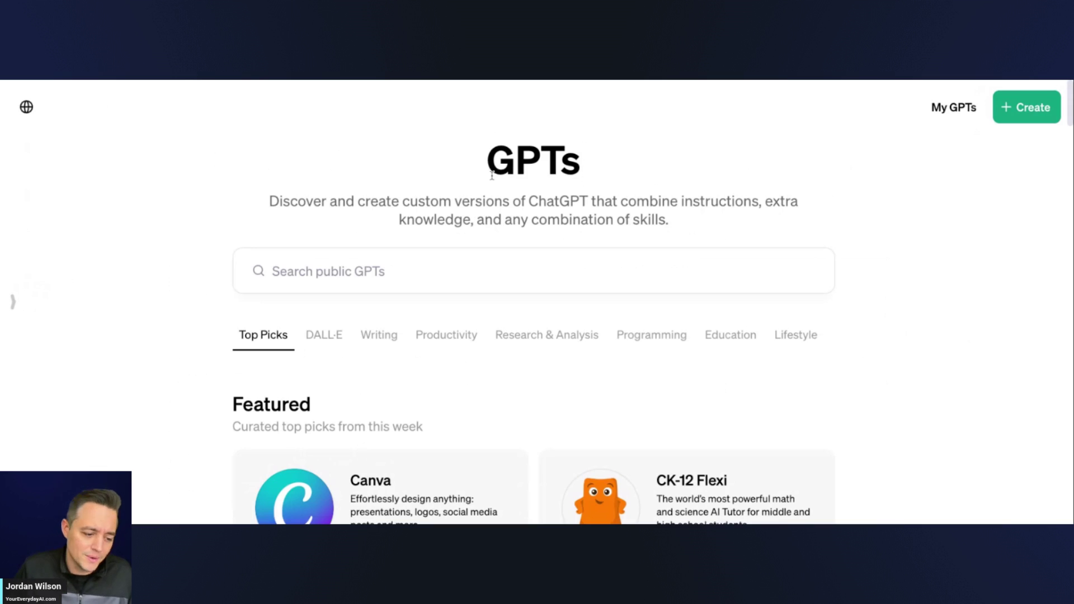
scroll(491, 175, down, 5)
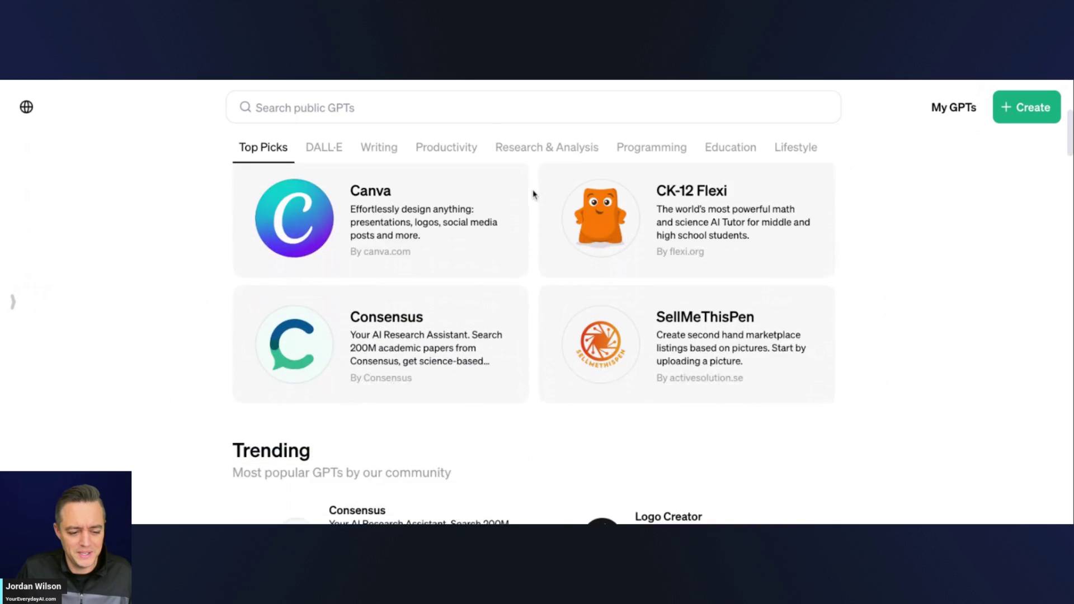
scroll(534, 194, down, 1)
scroll(538, 204, up, 5)
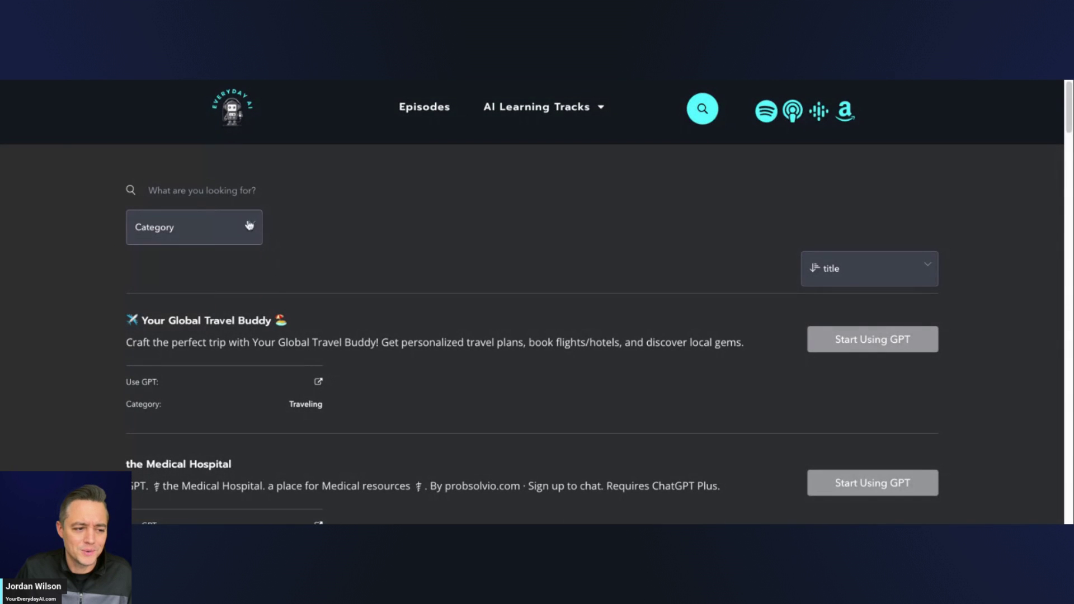
scroll(403, 256, down, 10)
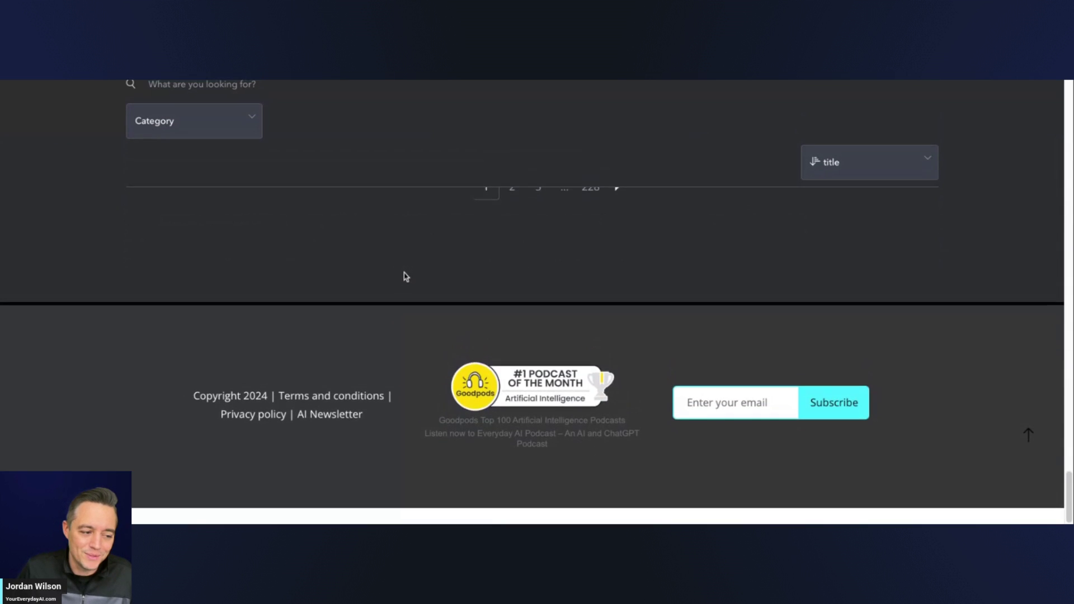
scroll(404, 274, up, 10)
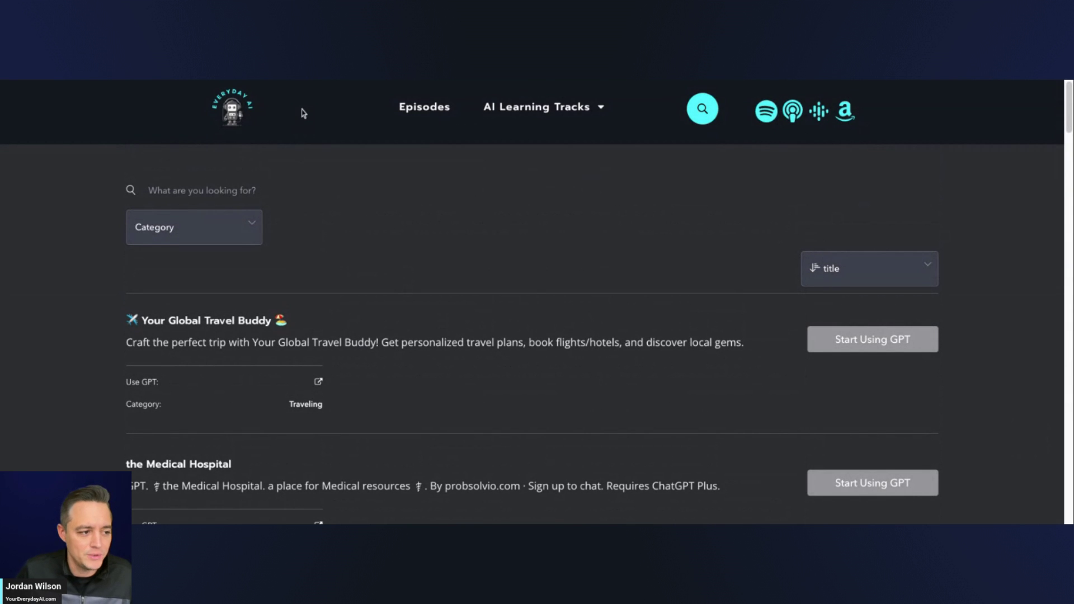
Go back to the GPT store, show the DALL·E category and open Image Copy Machine.
click(381, 83)
scroll(701, 422, down, 10)
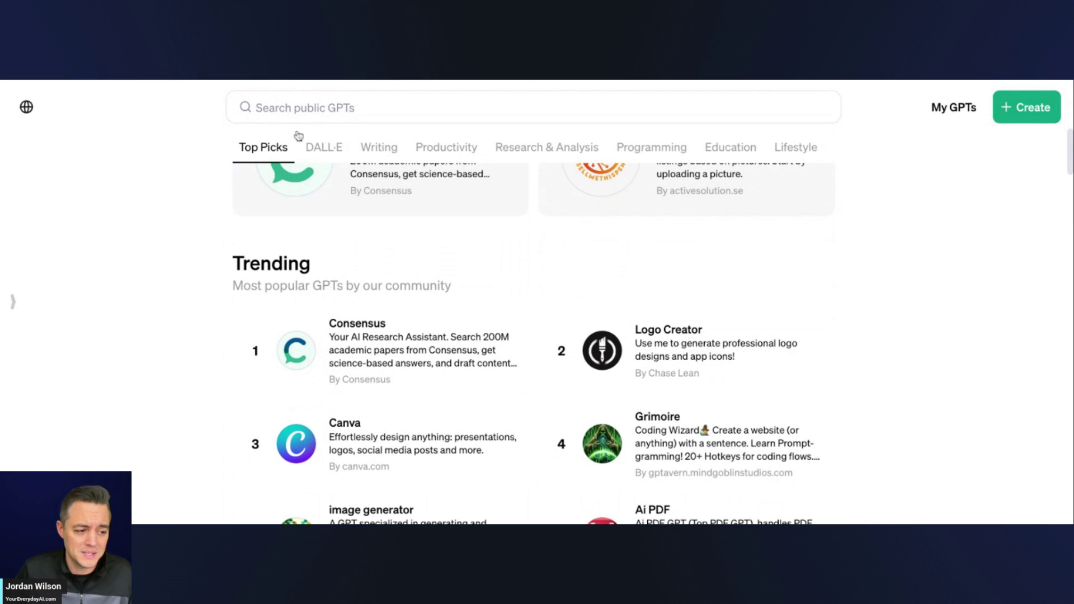
click(323, 147)
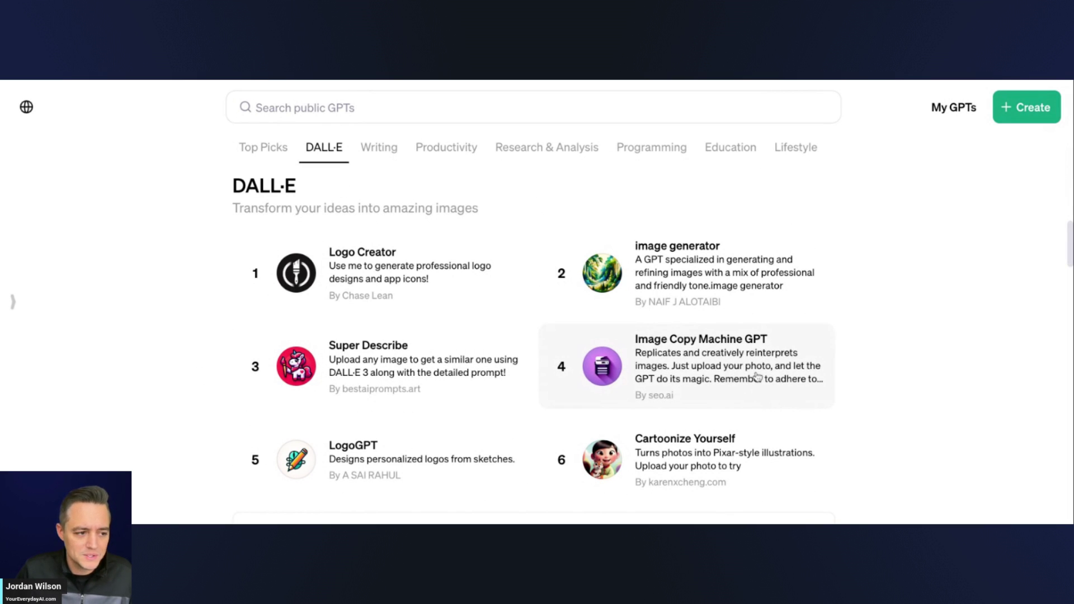
click(757, 378)
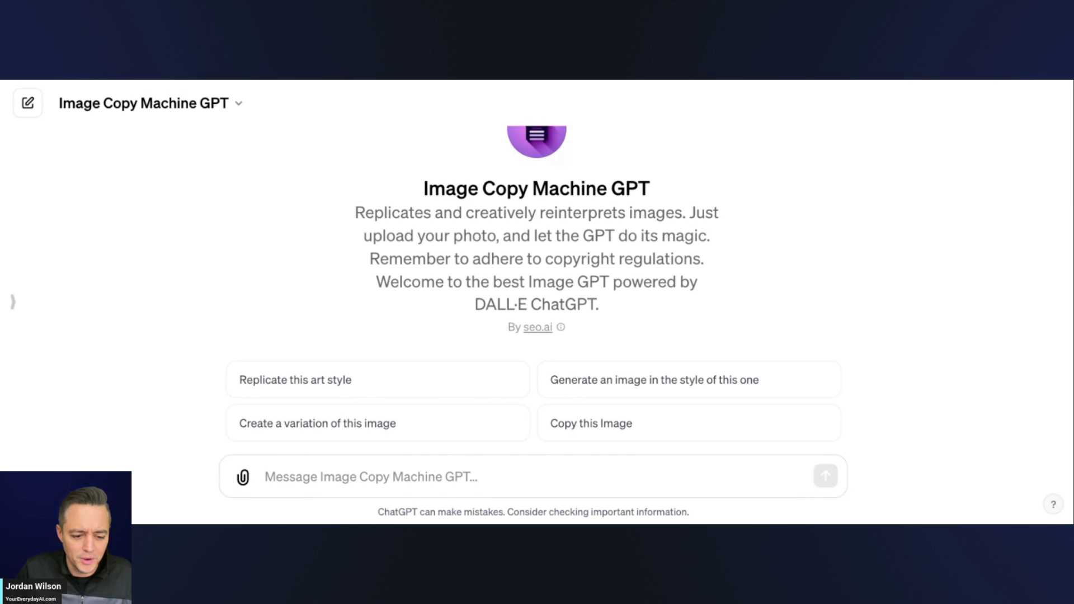
Attach a night-sky photo with the prompt 'create a variation of this image'.
key(Return)
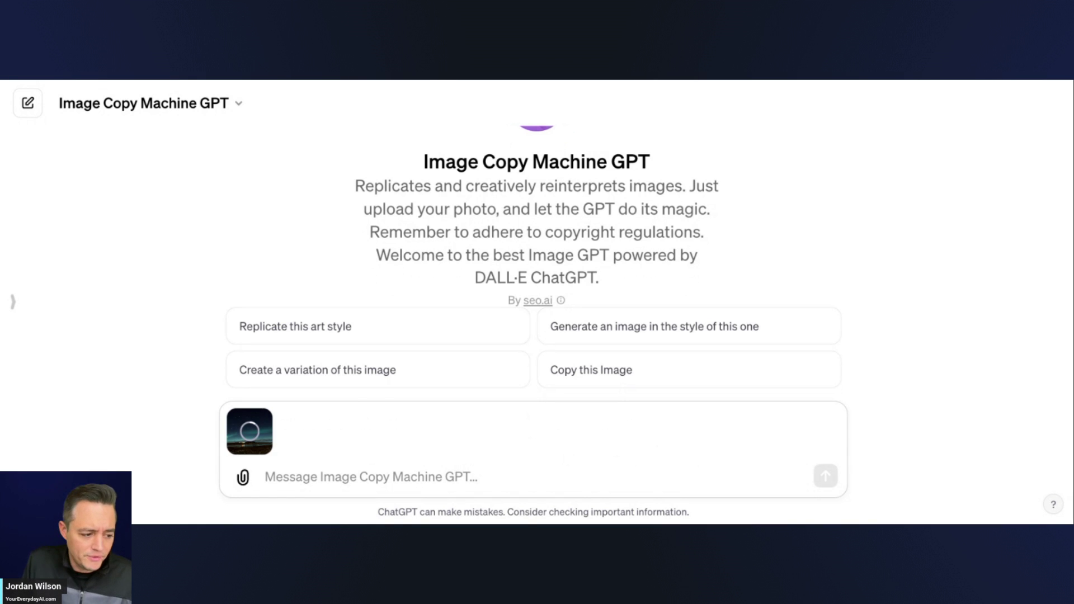
text(create a v)
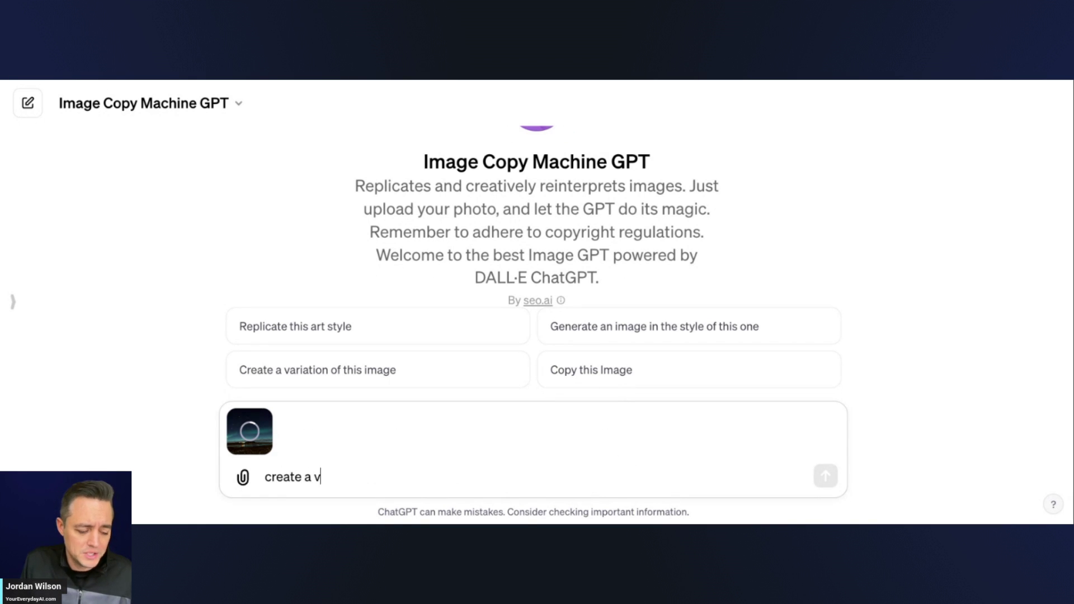
text(ariation of this image)
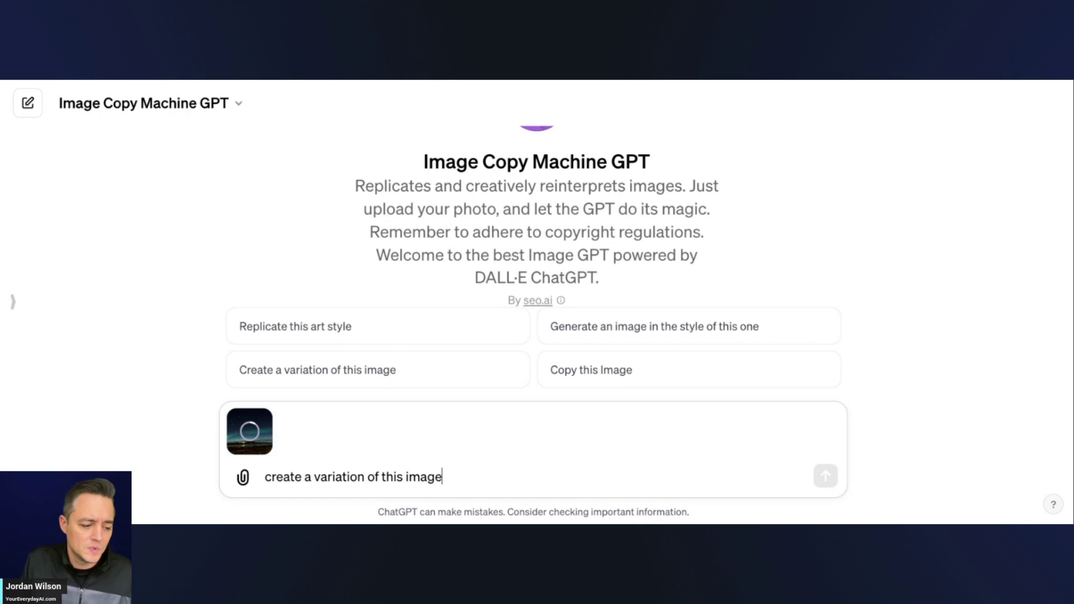
key(shift+Return)
Remove the photo, reload the page, and send the 'Create a variation of this image' starter.
mouse_move(239, 412)
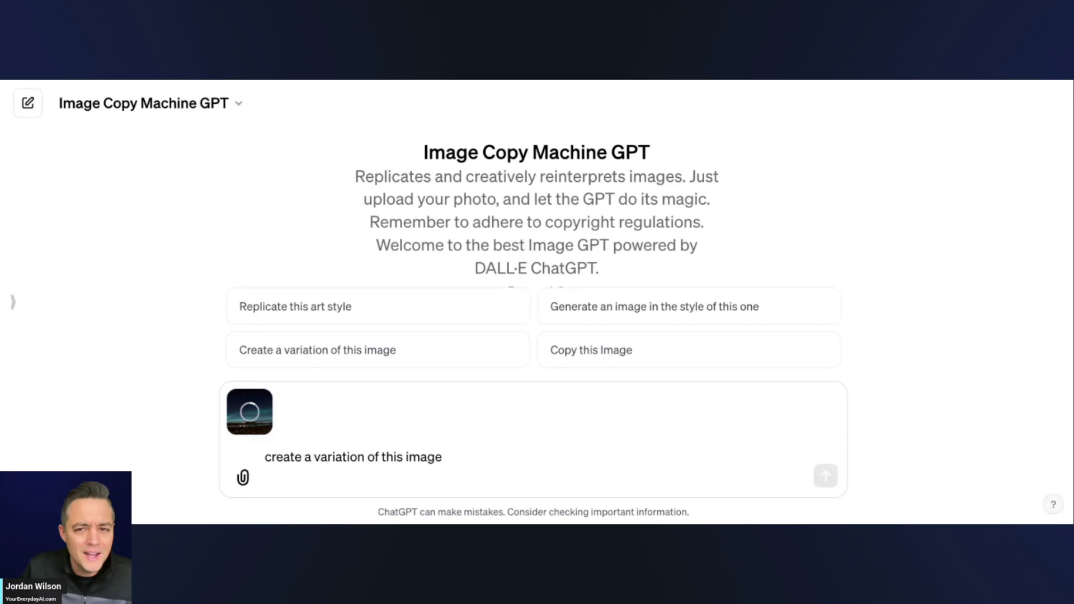
mouse_move(272, 404)
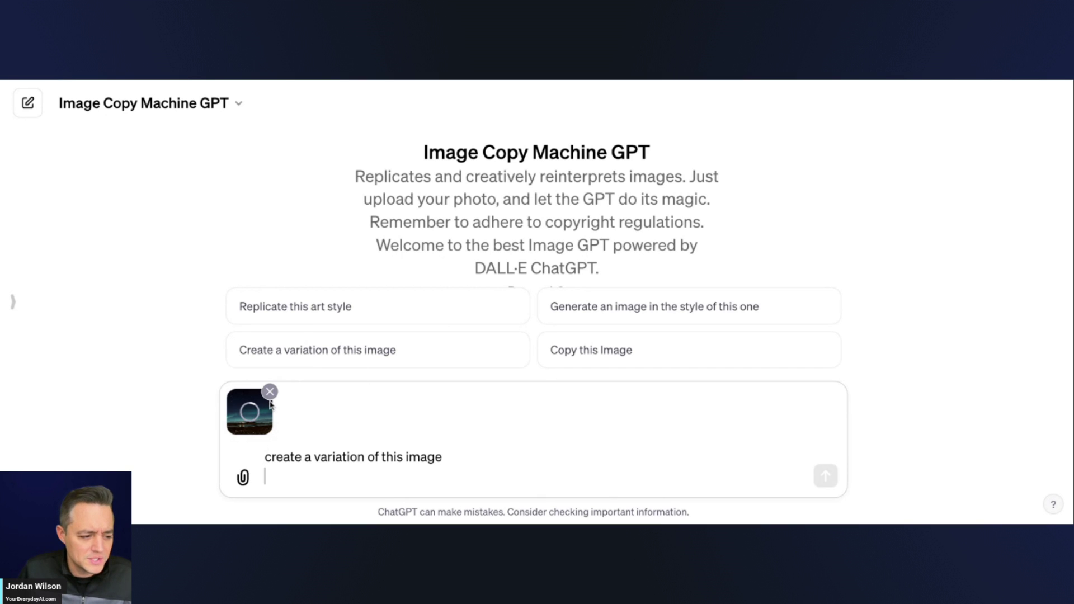
click(269, 392)
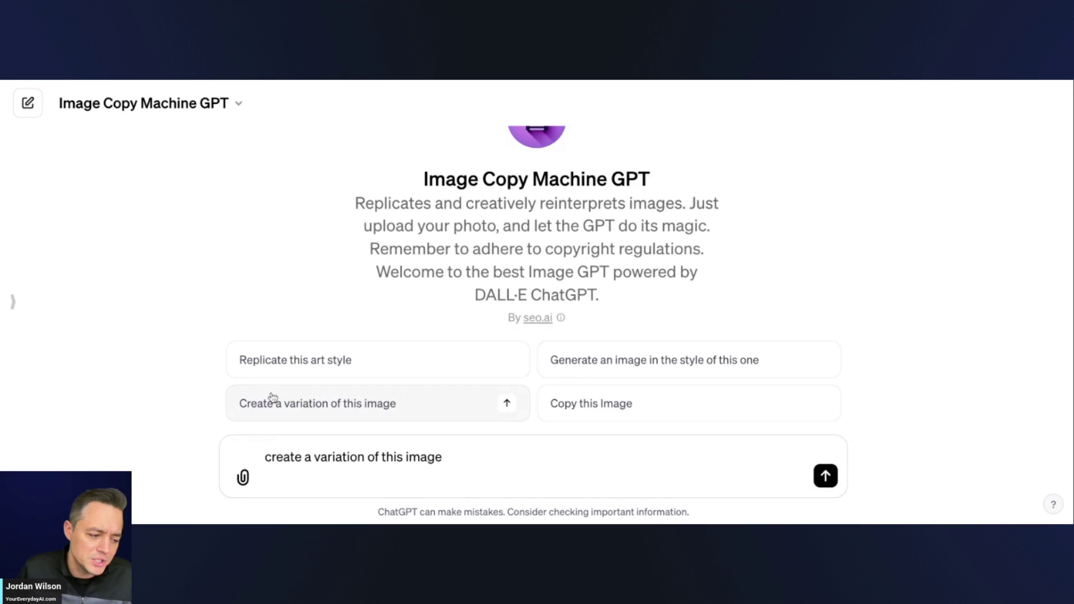
drag(270, 403, 187, 264)
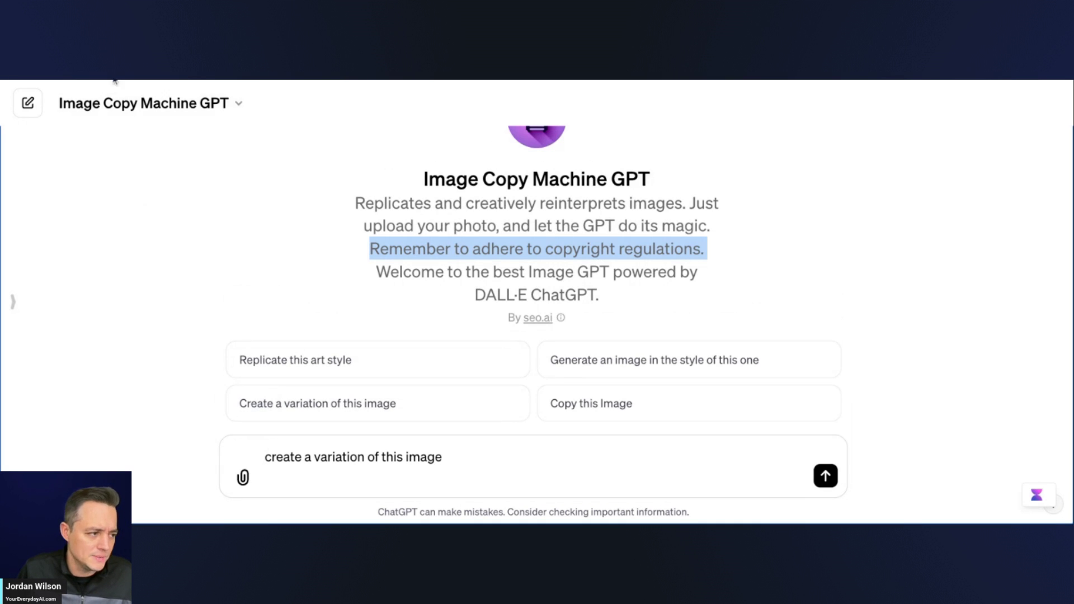
key(F5)
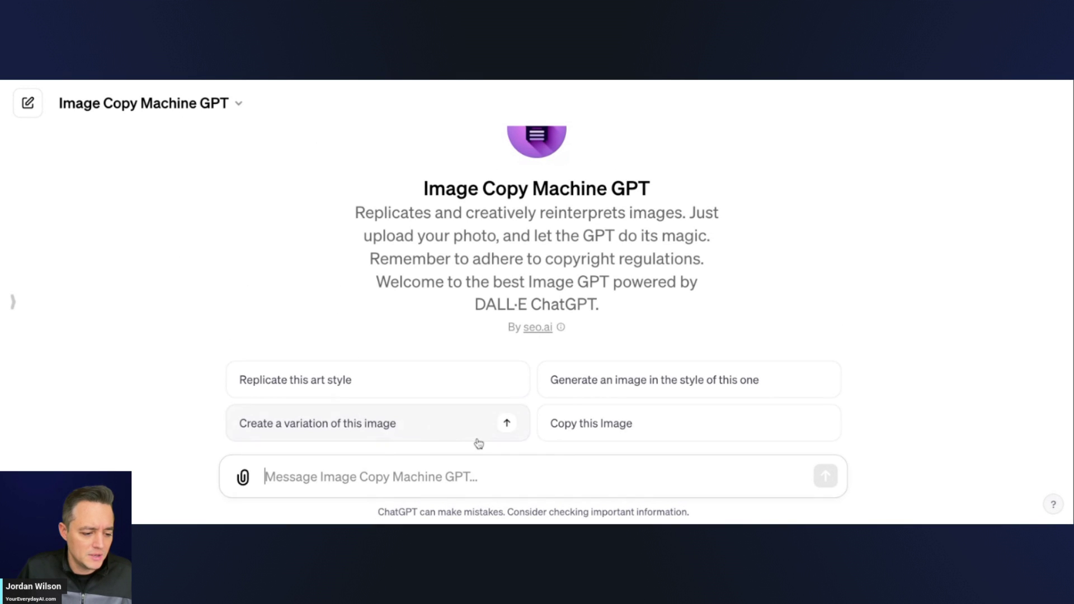
click(342, 423)
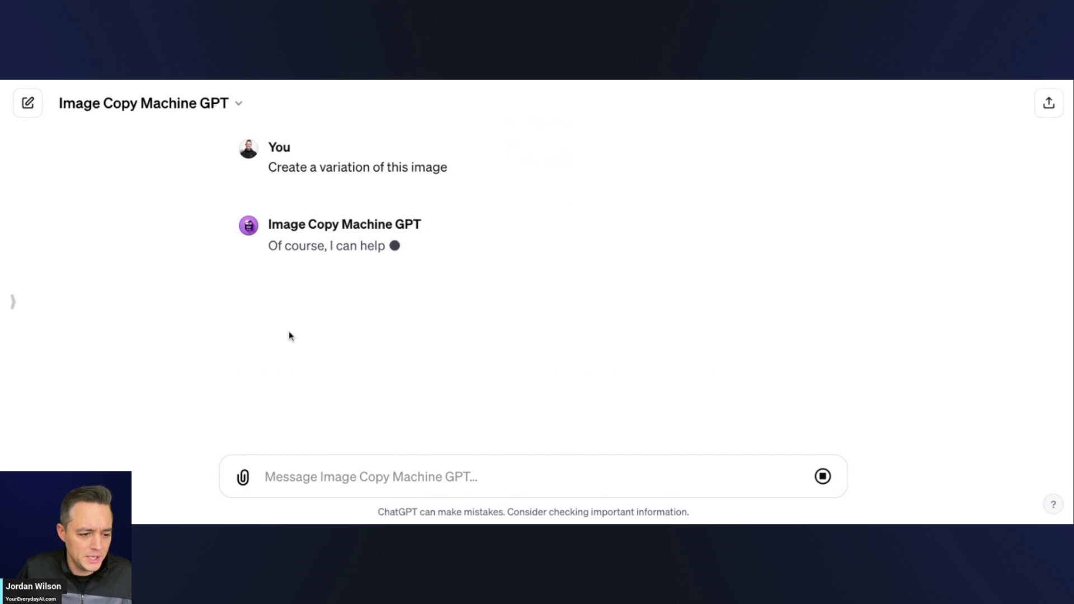
Paste and send the rainbow photo, then scroll to the stormy double-rainbow copy over houses.
click(586, 471)
key(ctrl+v)
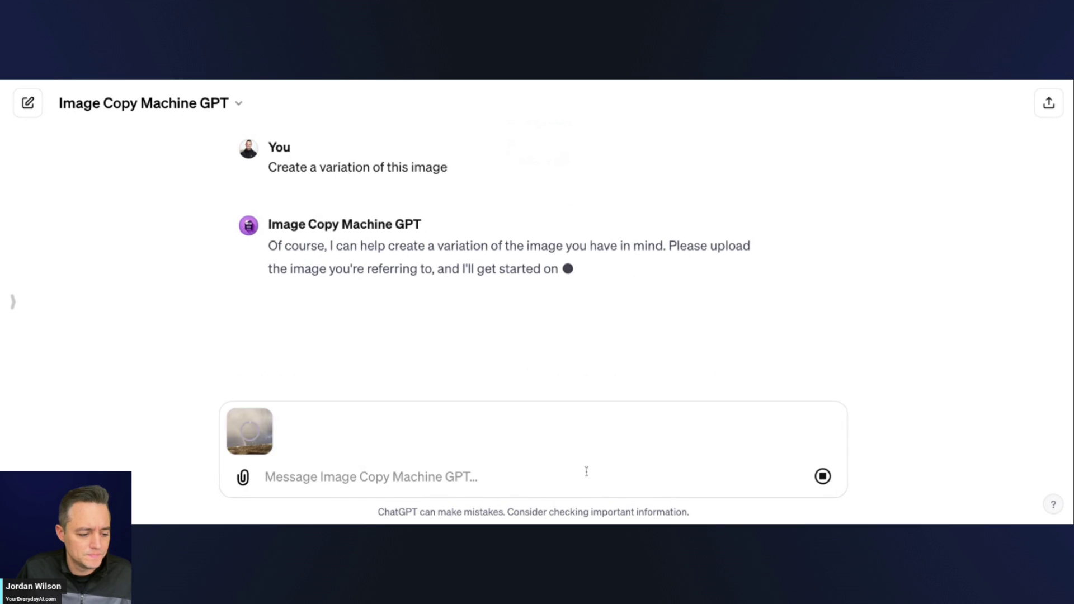
click(823, 477)
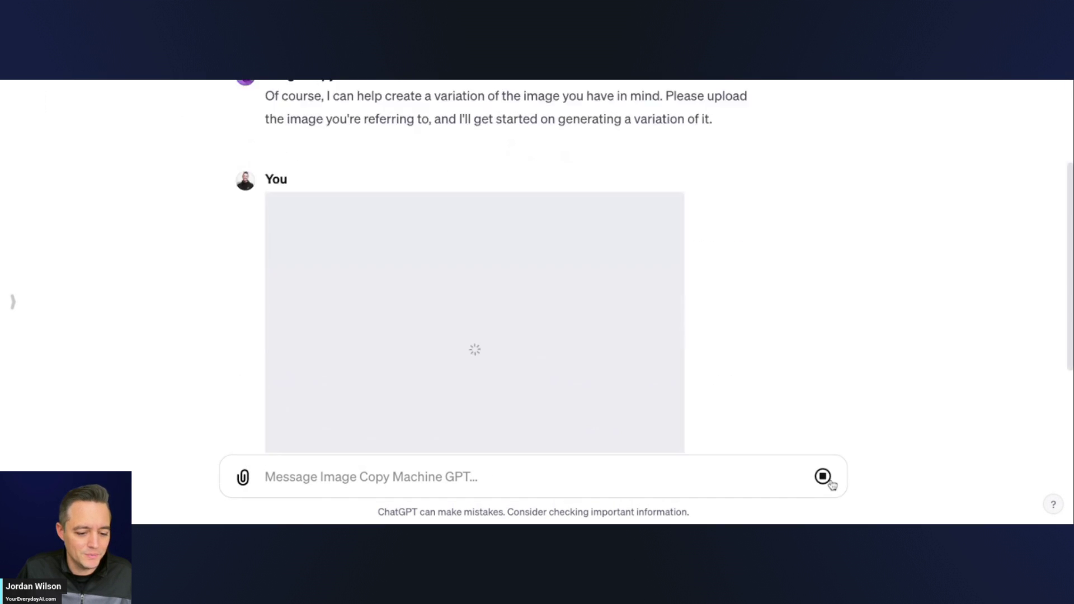
scroll(722, 447, up, 3)
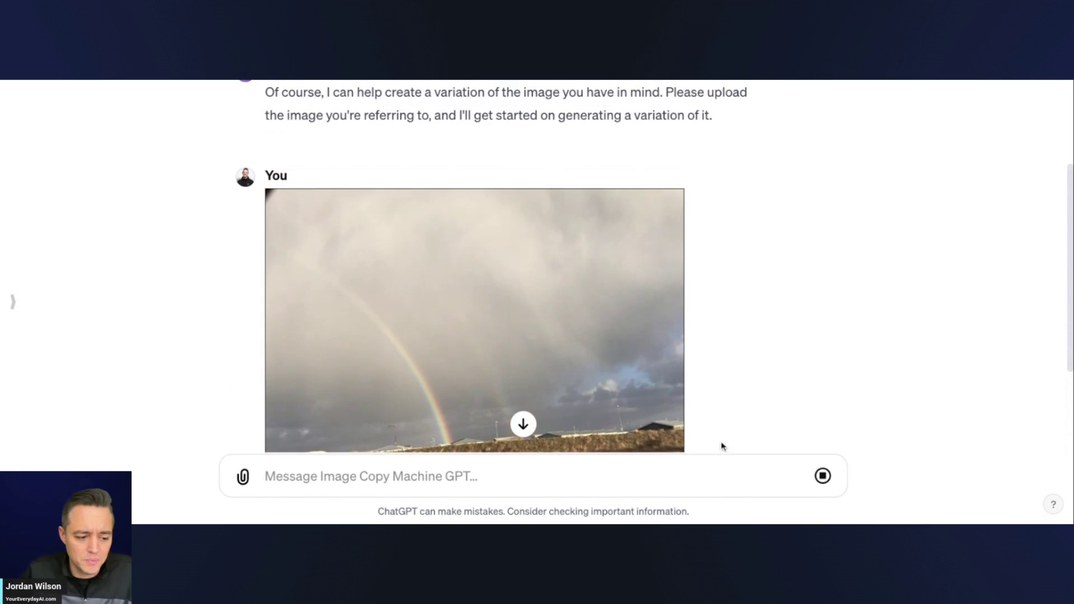
scroll(608, 362, down, 1)
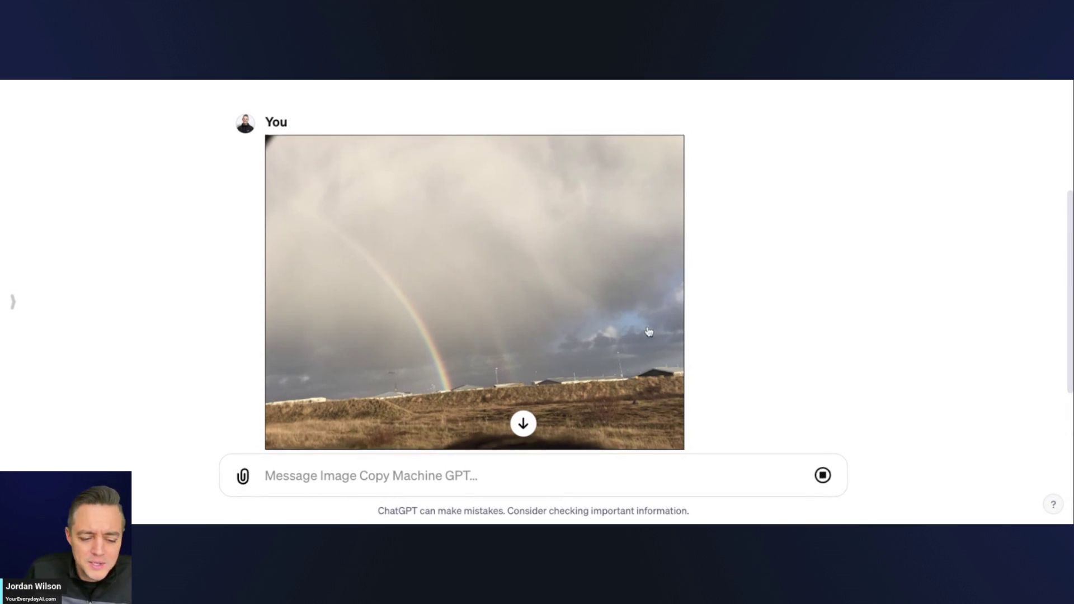
scroll(720, 289, down, 1)
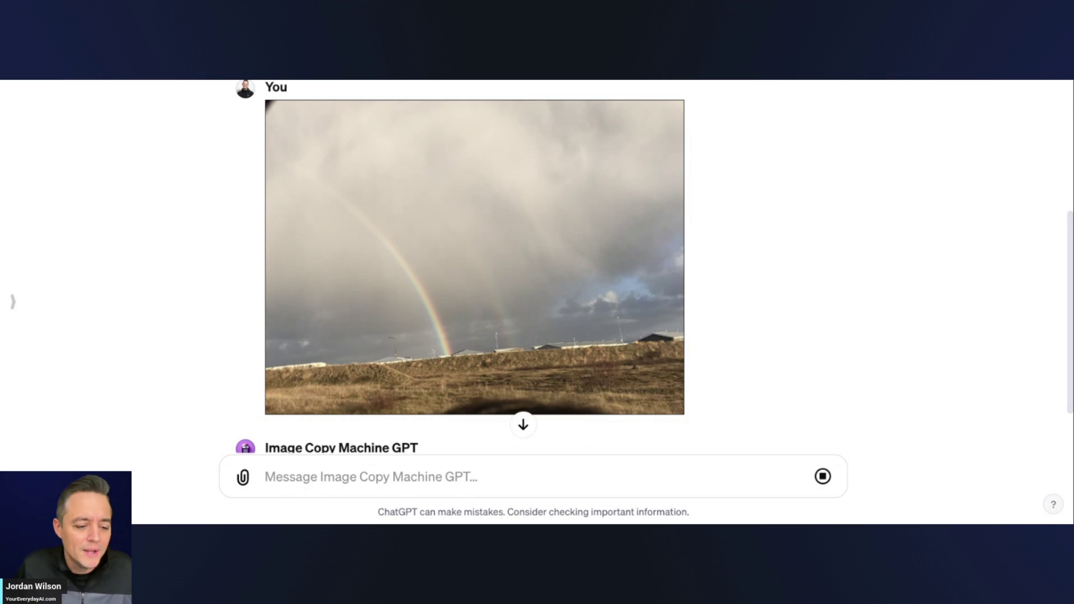
scroll(734, 290, down, 5)
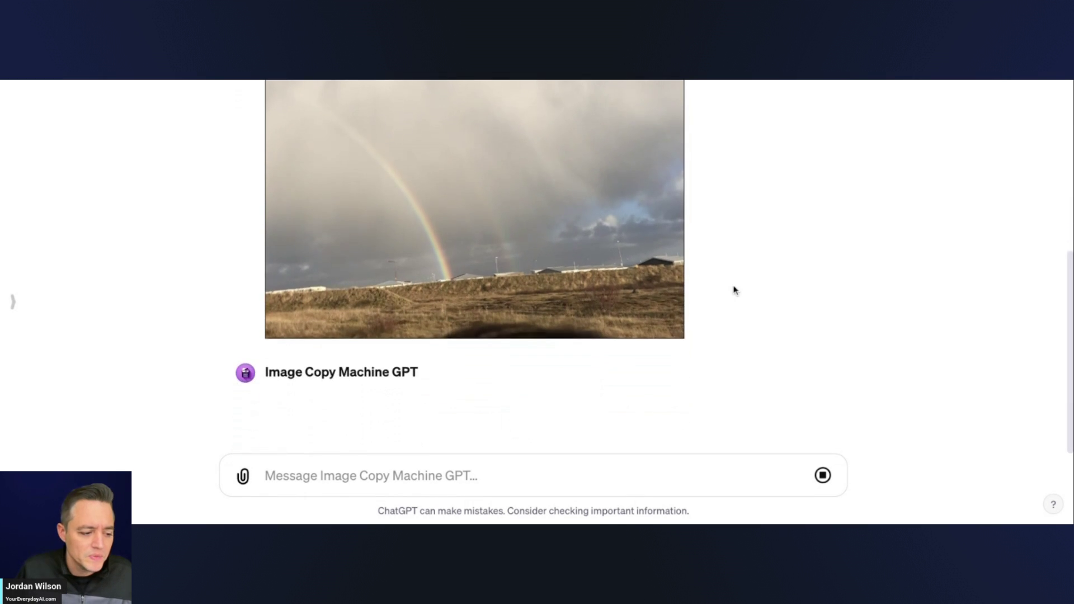
scroll(739, 289, up, 1)
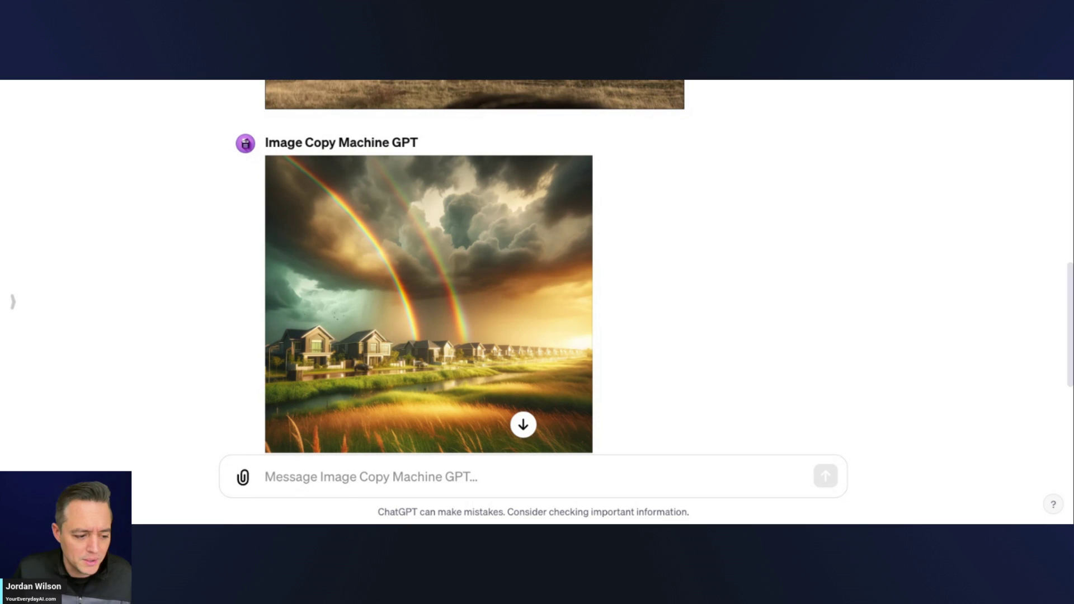
Send a follow-up saying it looks too fake, asking for a real-life stock-photo version like the original.
scroll(475, 395, down, 3)
scroll(480, 399, up, 2)
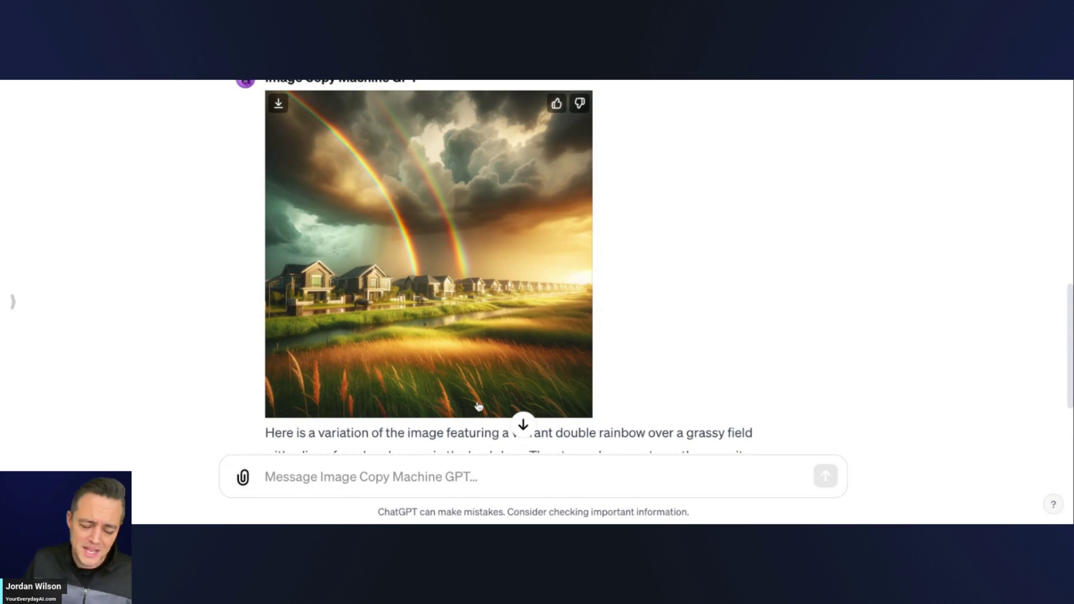
click(446, 488)
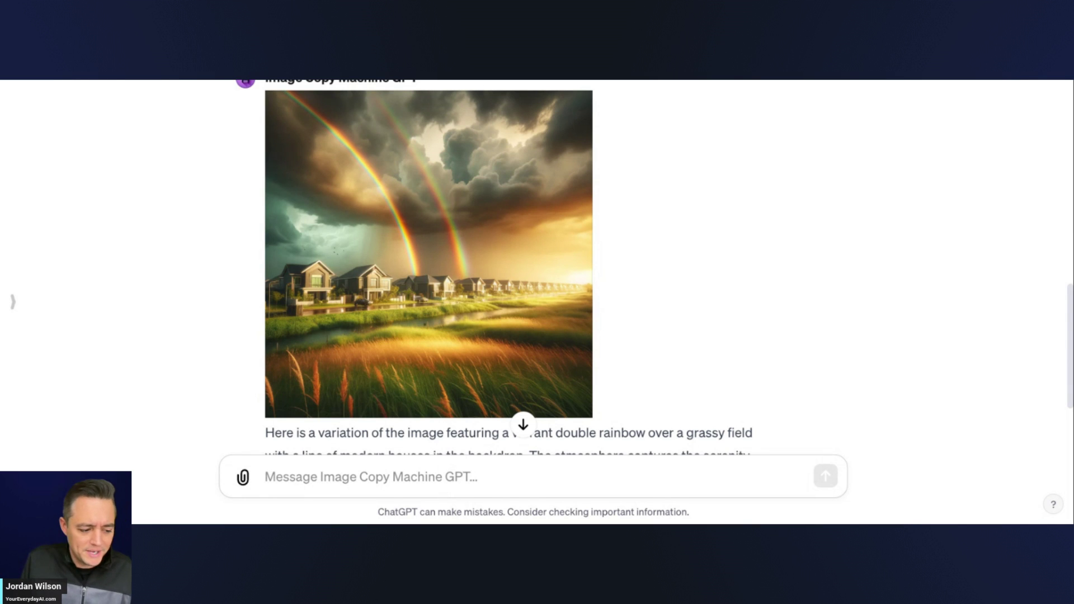
text(please)
key(ctrl+a)
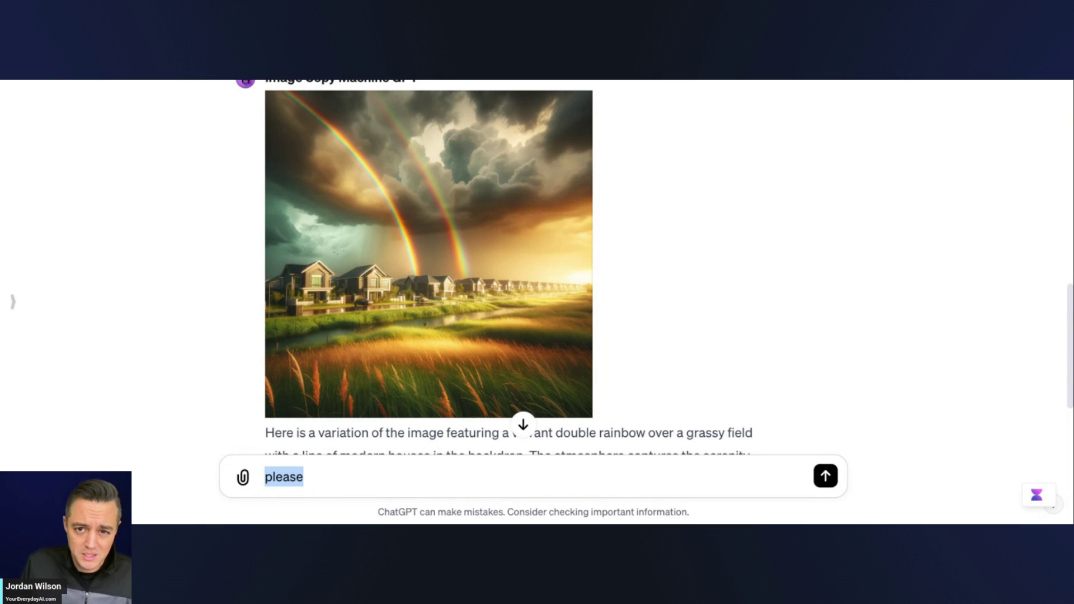
text(that)
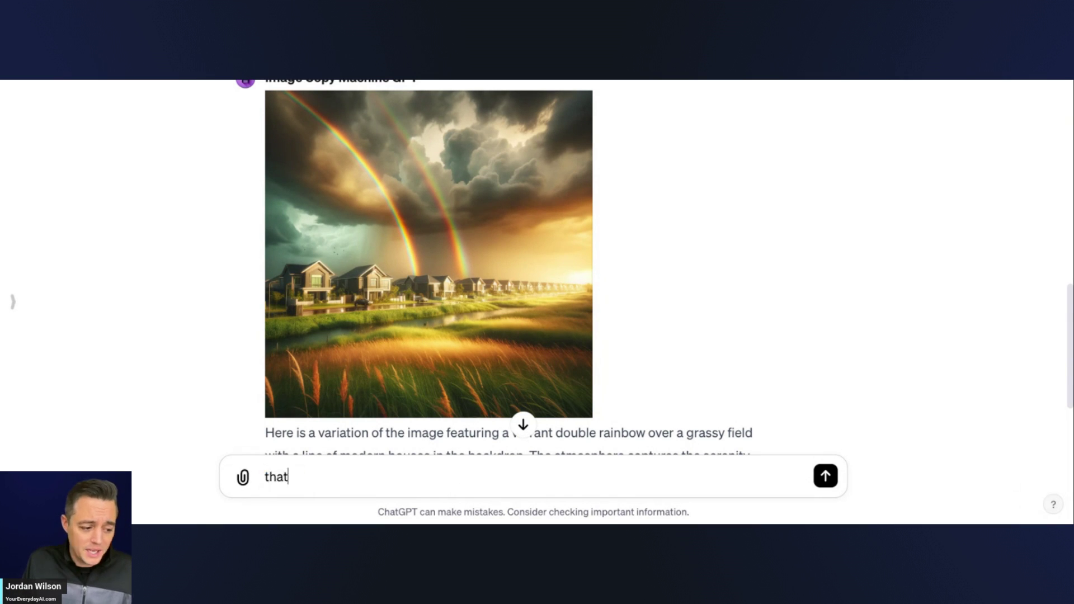
text( look)
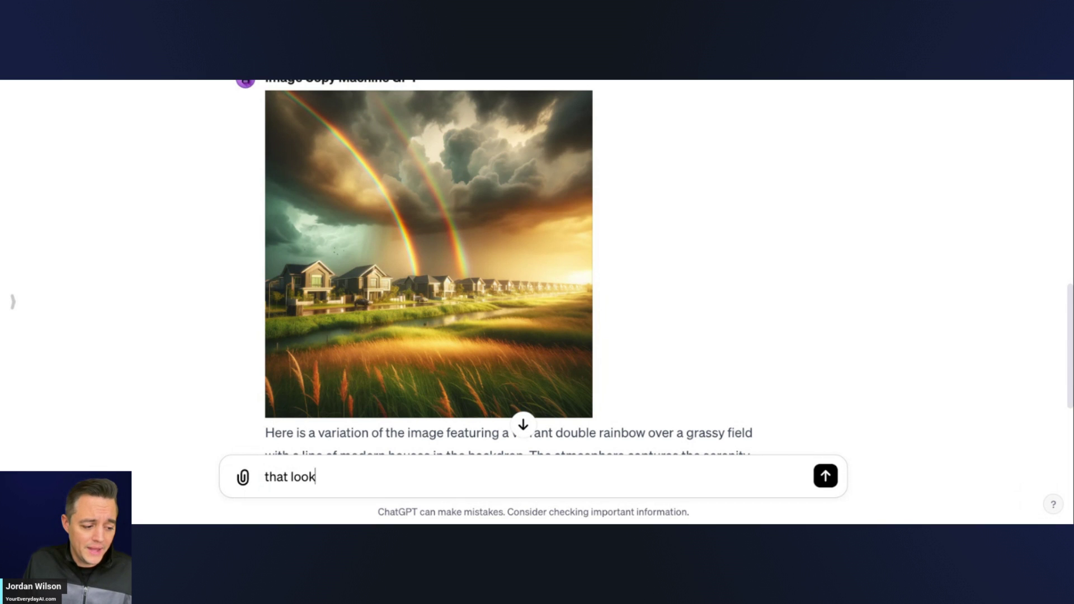
text(s too fake and AI)
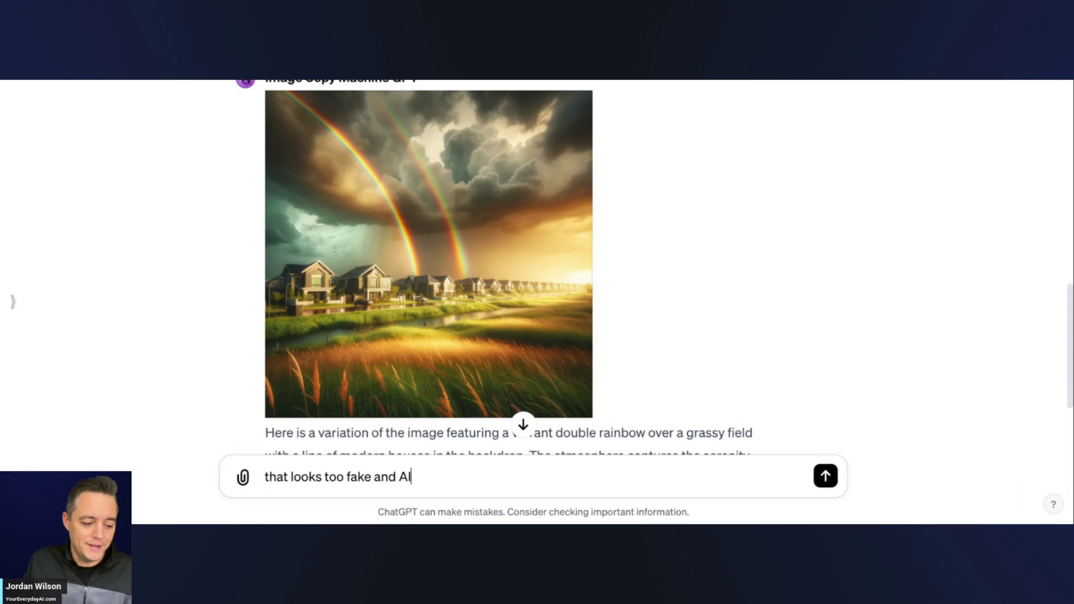
text( generated. please t)
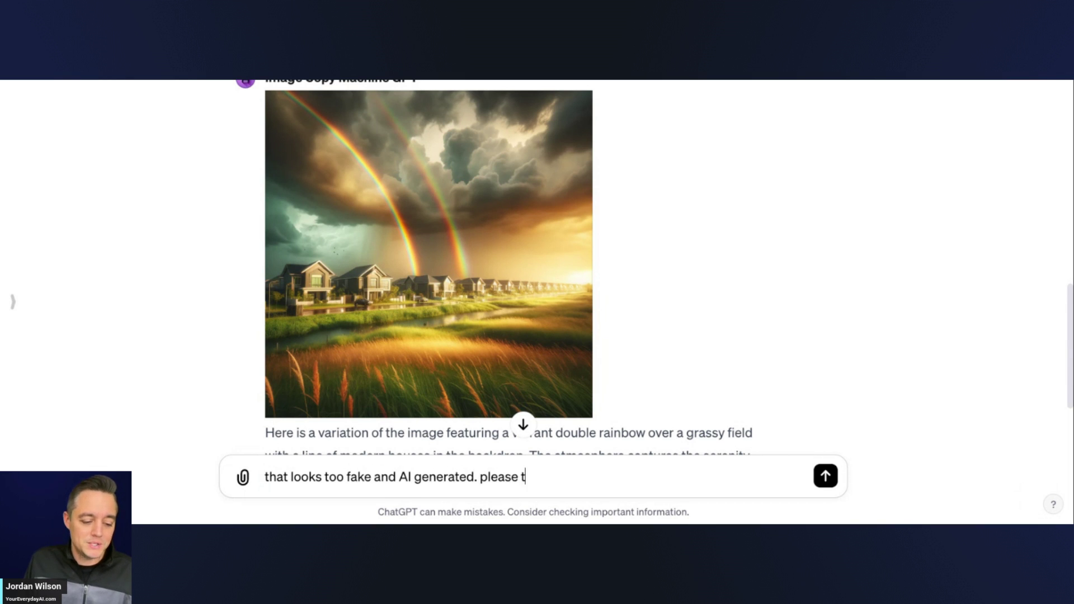
text(ry again and keep it lok)
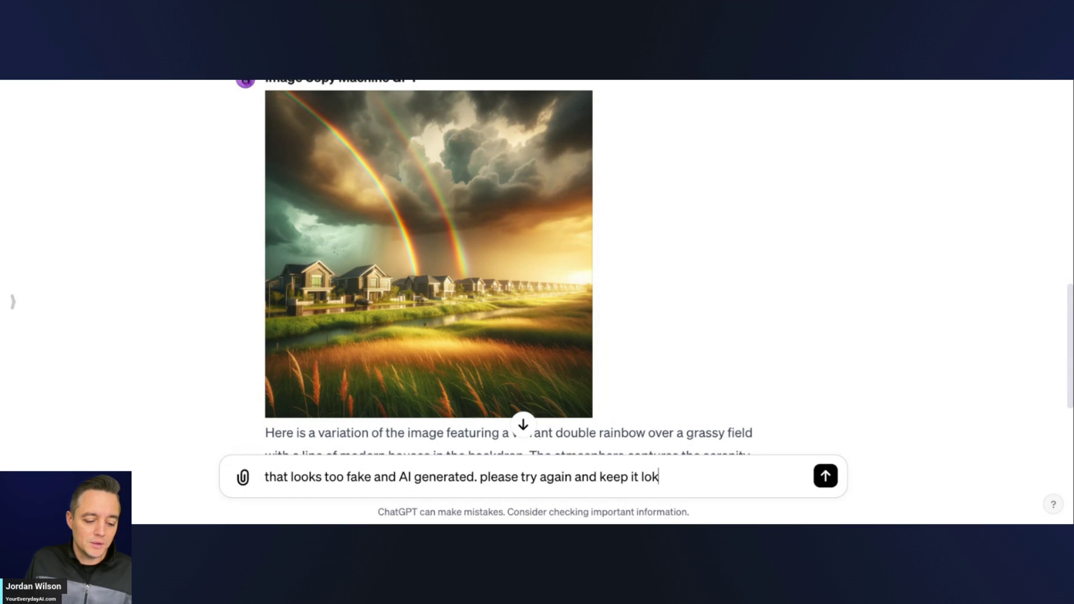
key(BackSpace)
text(ok)
text(ing more like the origi)
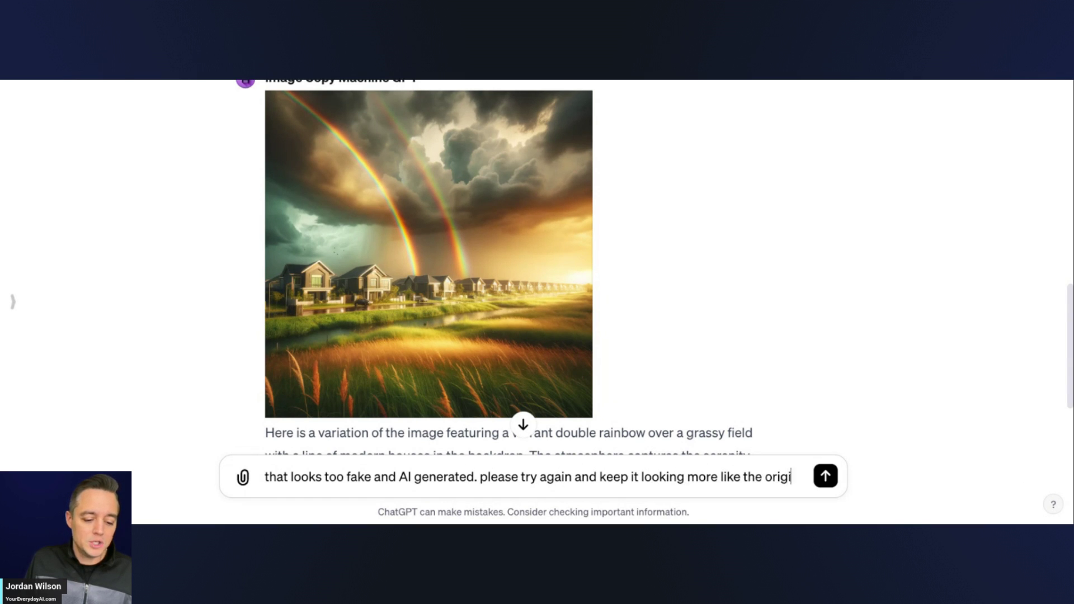
text(nal, in t)
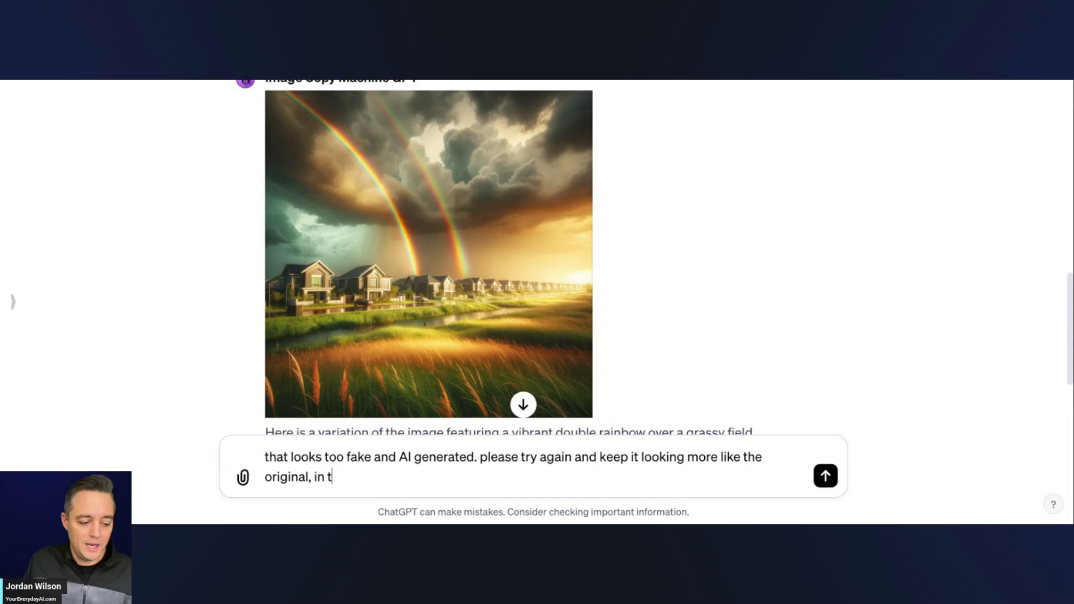
text(he form of a )
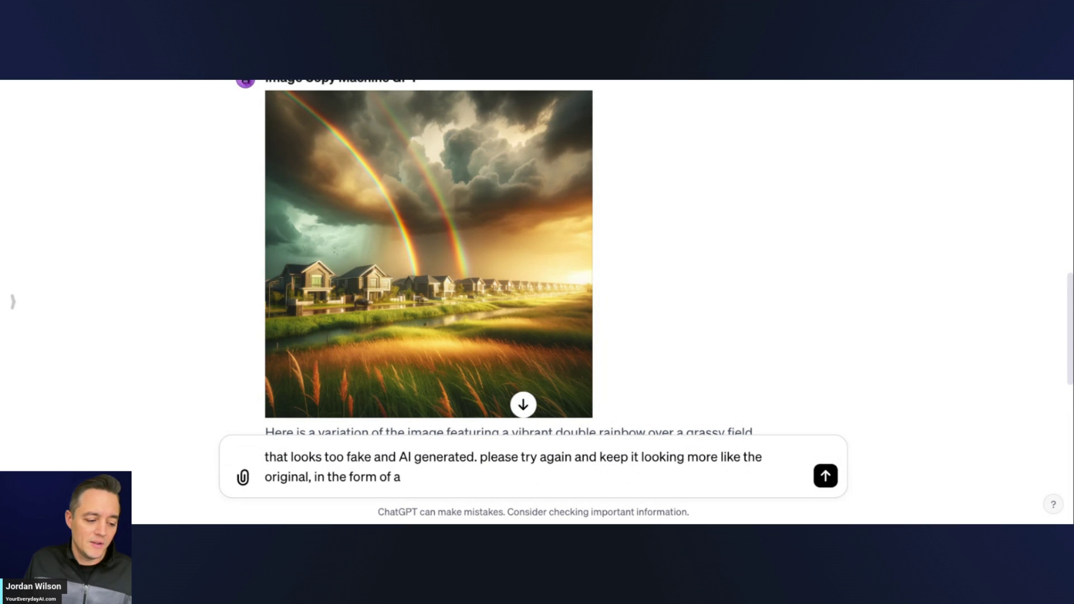
text(real-life st)
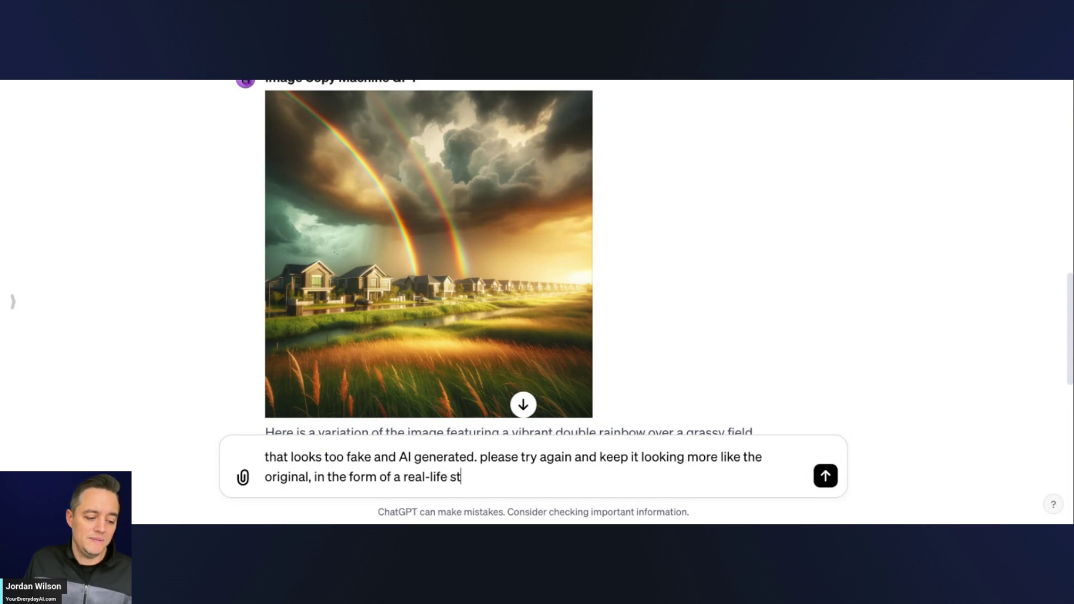
text(ock photo)
key(Return)
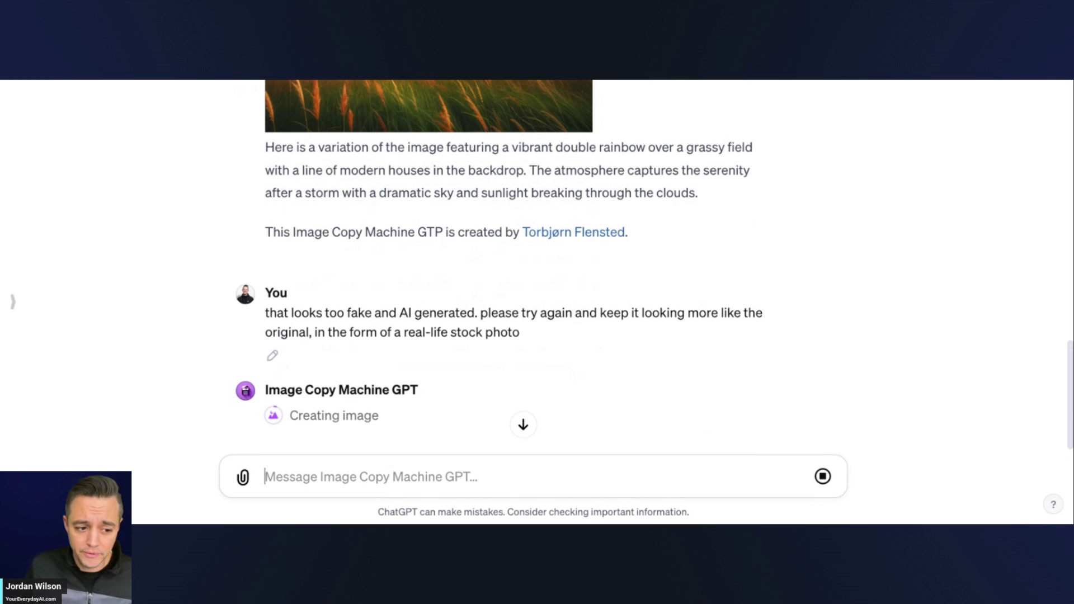
Scroll through the chat to view the more natural, stock-photo-style double rainbow over houses.
scroll(453, 305, up, 6)
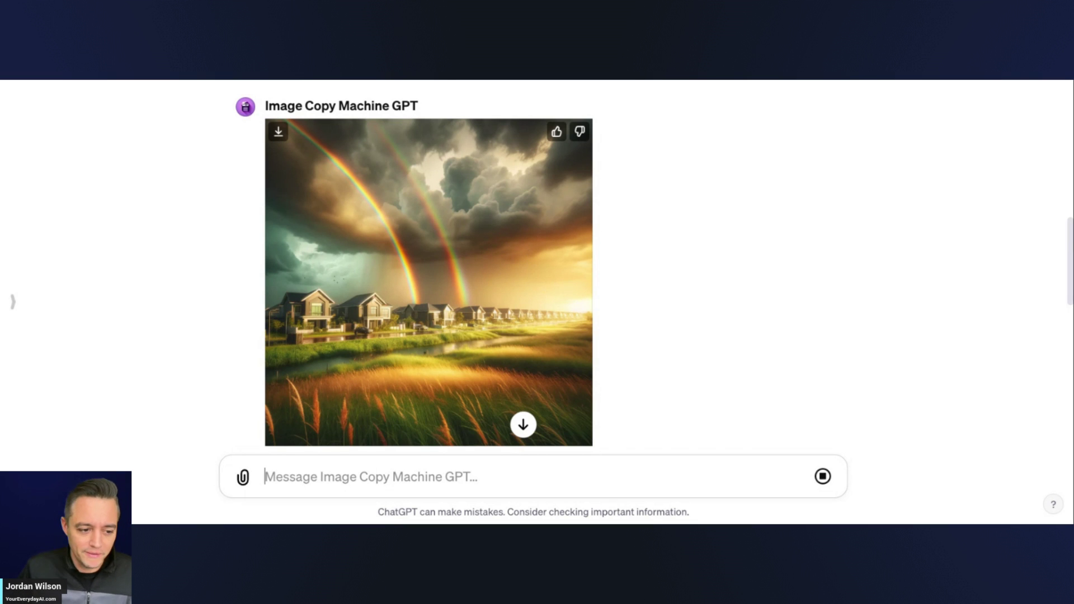
scroll(588, 269, down, 4)
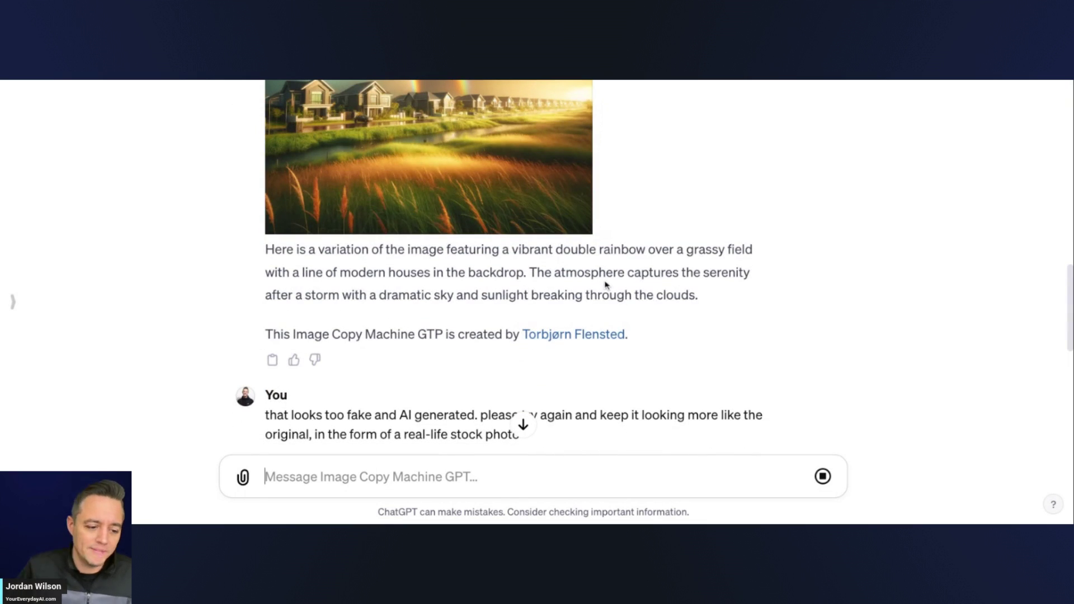
scroll(606, 285, down, 8)
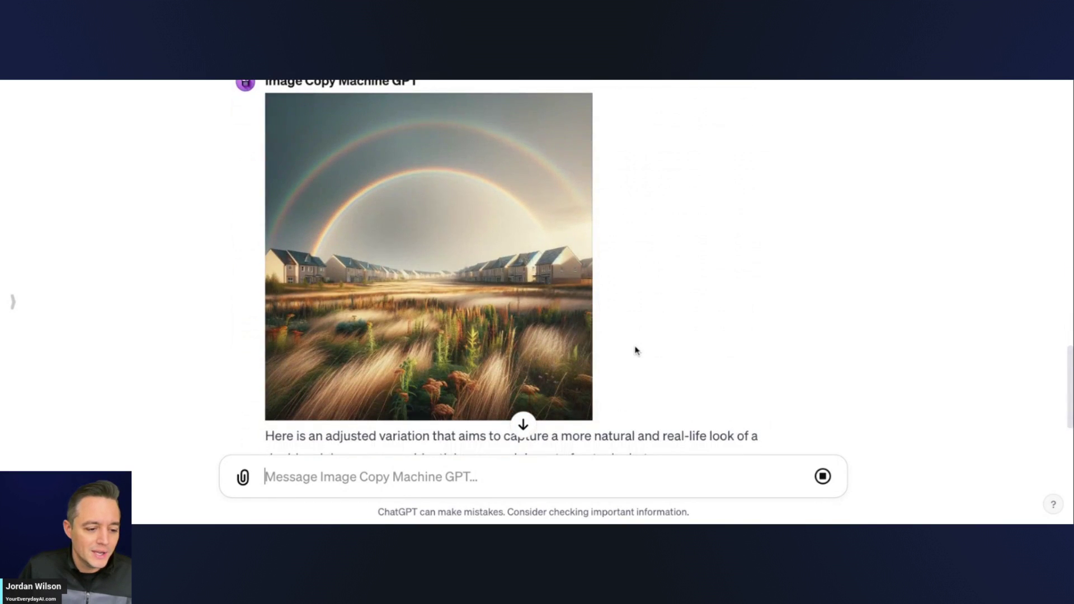
scroll(635, 351, down, 1)
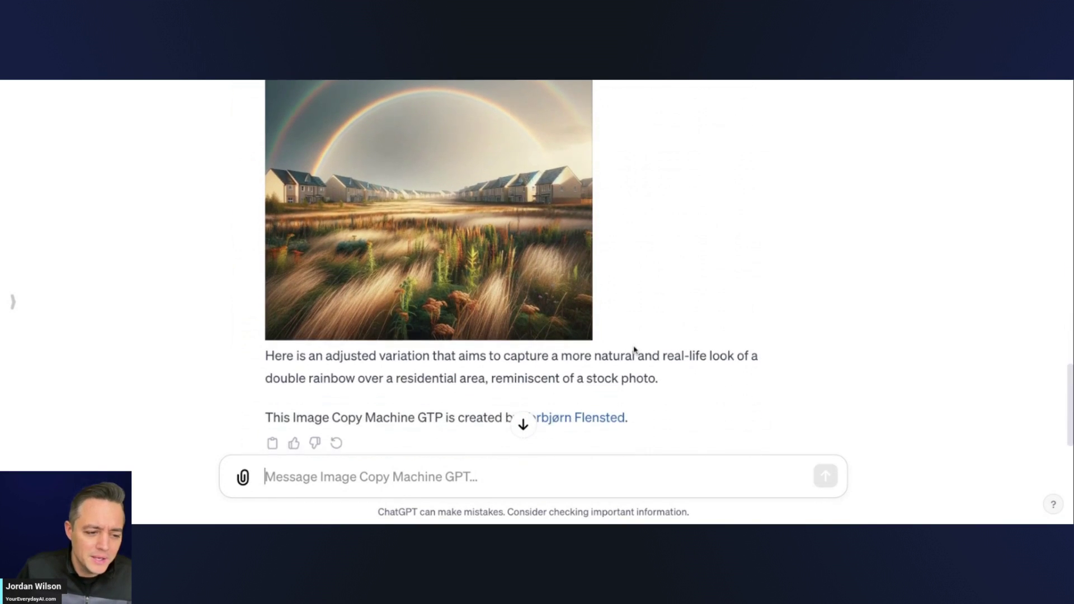
scroll(636, 351, down, 1)
scroll(635, 338, up, 3)
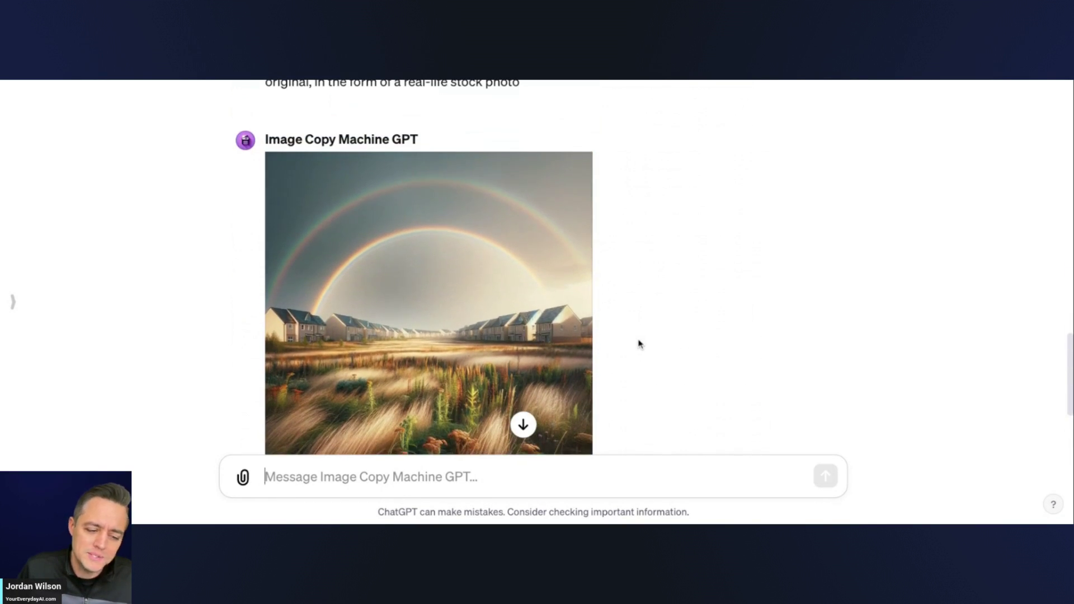
scroll(672, 350, down, 3)
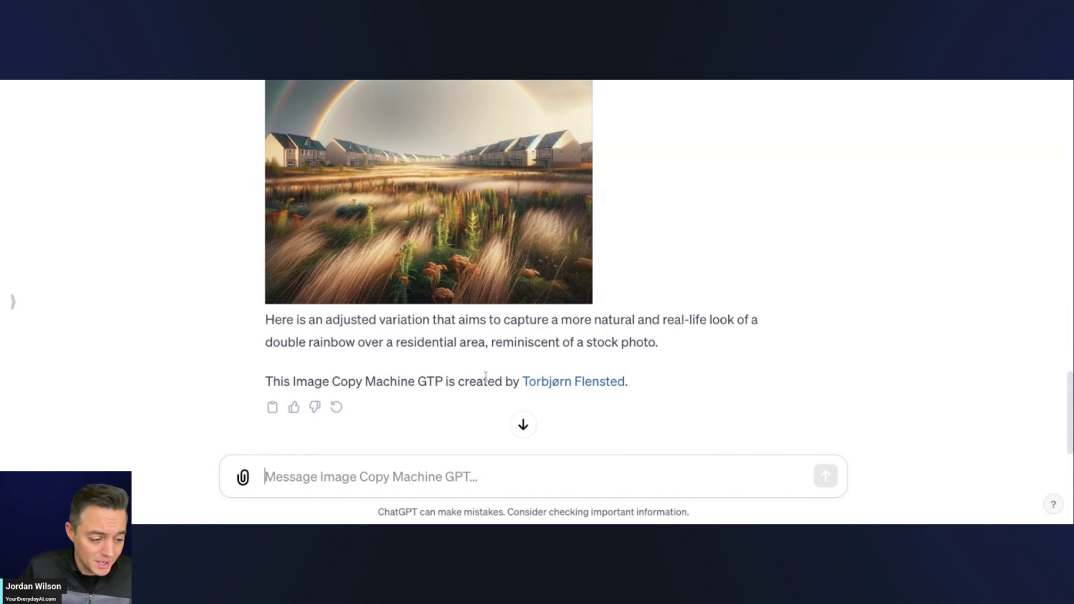
scroll(486, 377, up, 1)
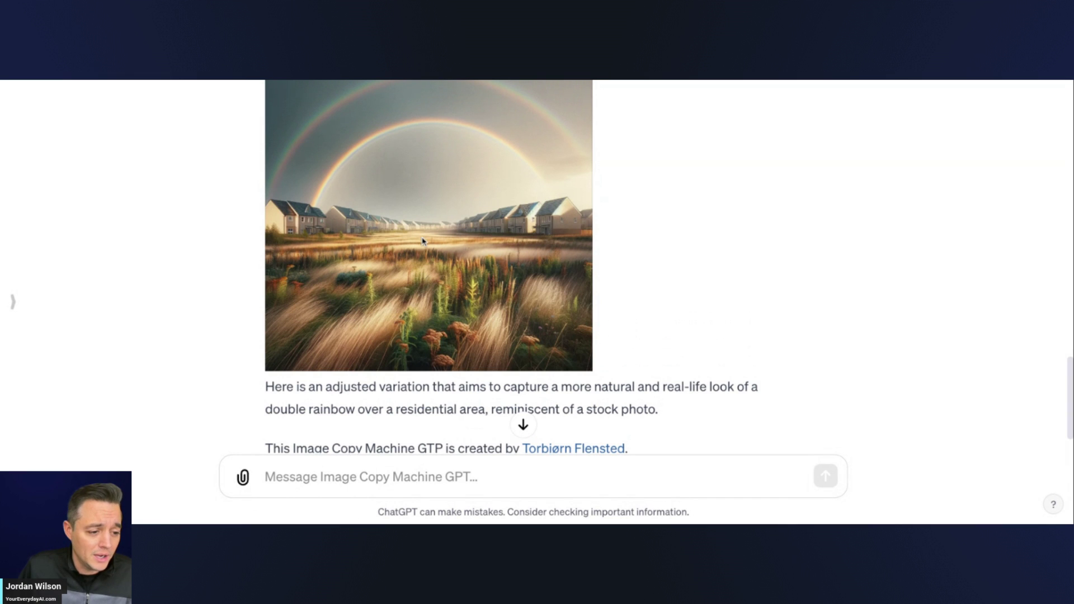
Paste the aurora photo and send 'please replicate this image', photo-realistic like an Unsplash stock photo.
key(ctrl+v)
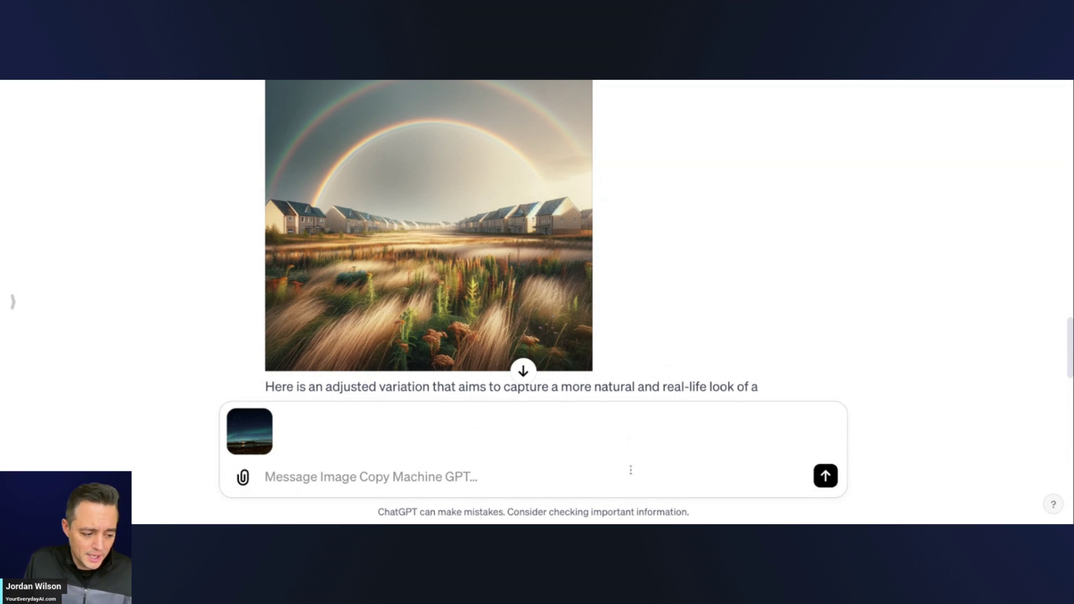
text(plesae)
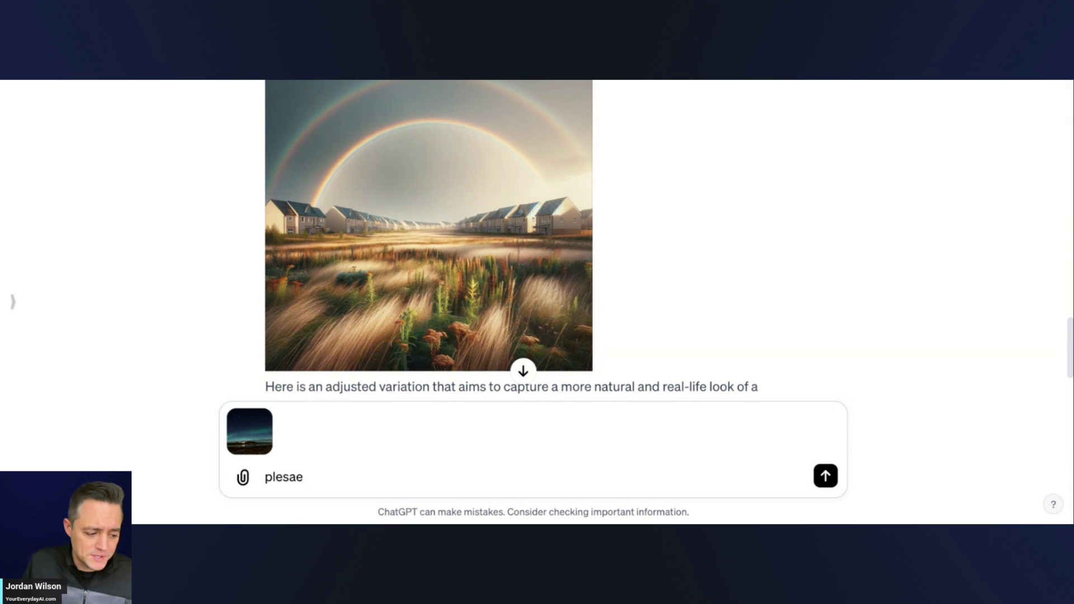
key(BackSpace)
key(BackSpace)
key(BackSpace)
text(ase r)
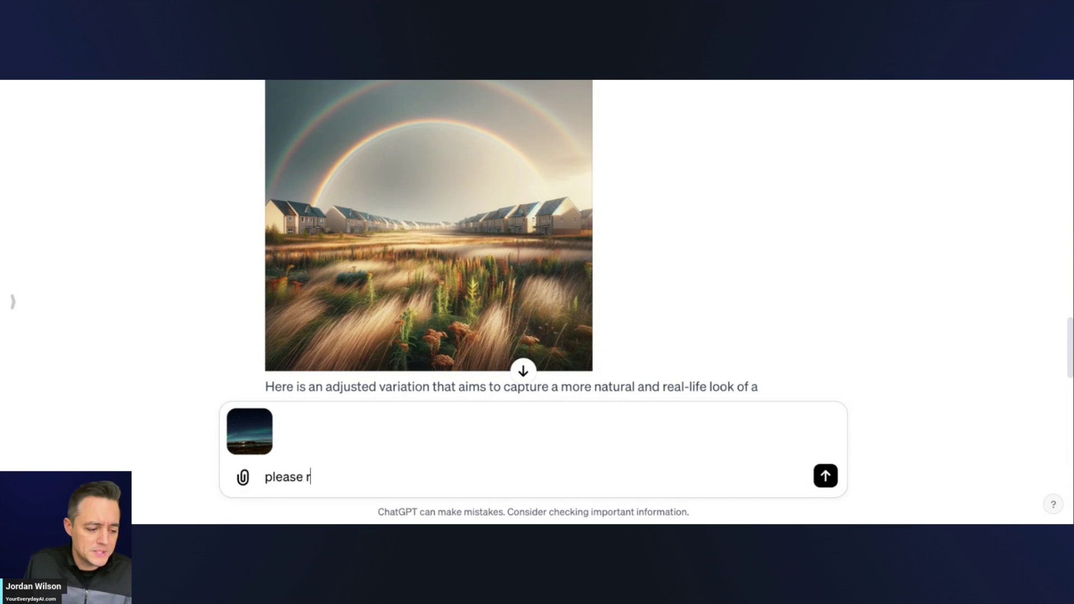
text(epicate)
key(BackSpace)
key(BackSpace)
key(BackSpace)
key(BackSpace)
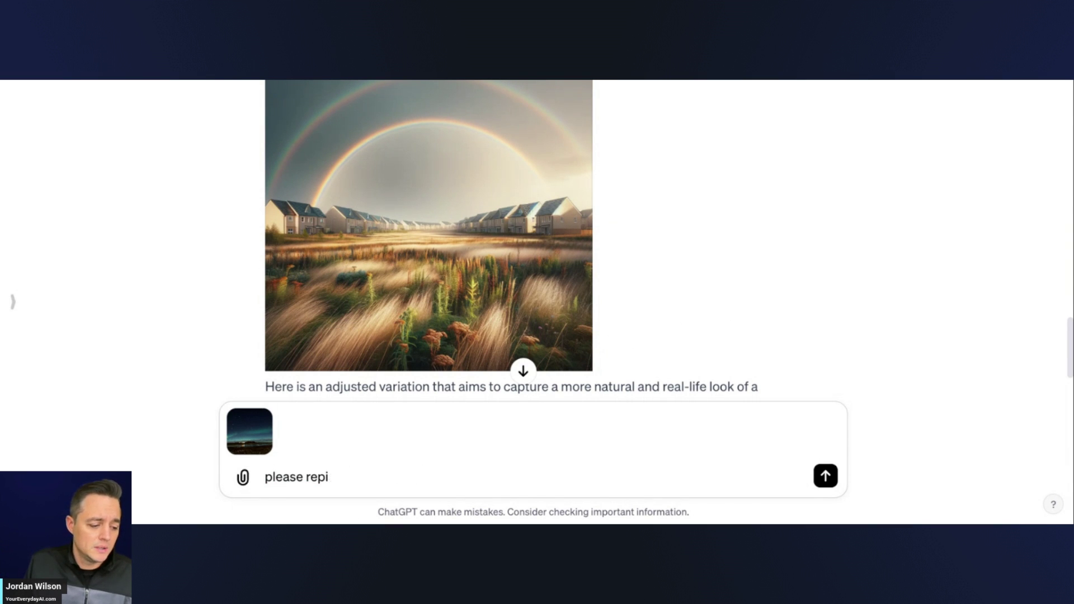
text(icate this image, )
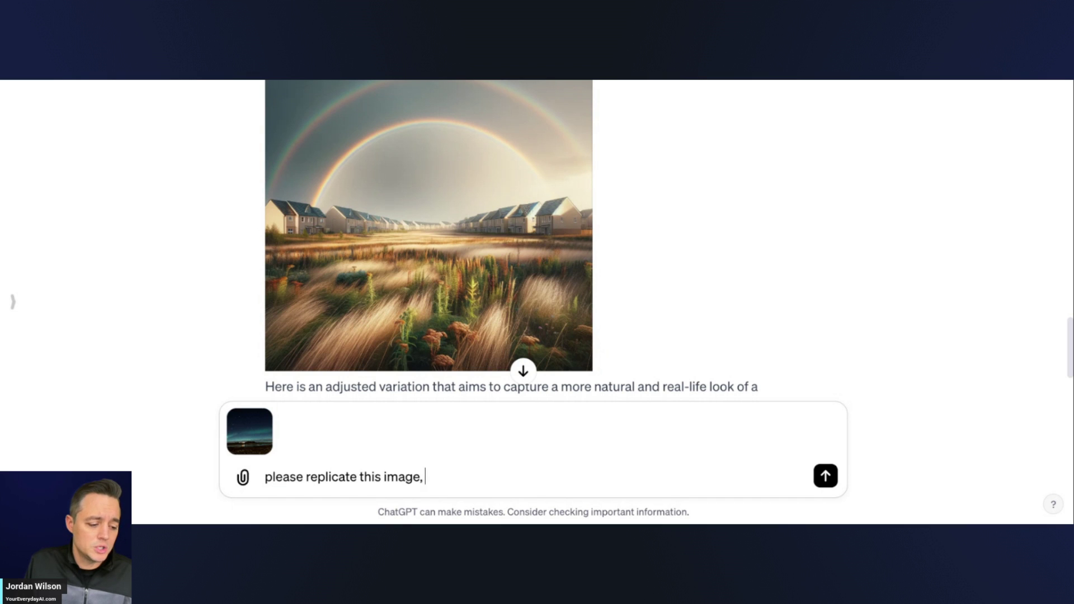
text(focusing on mak)
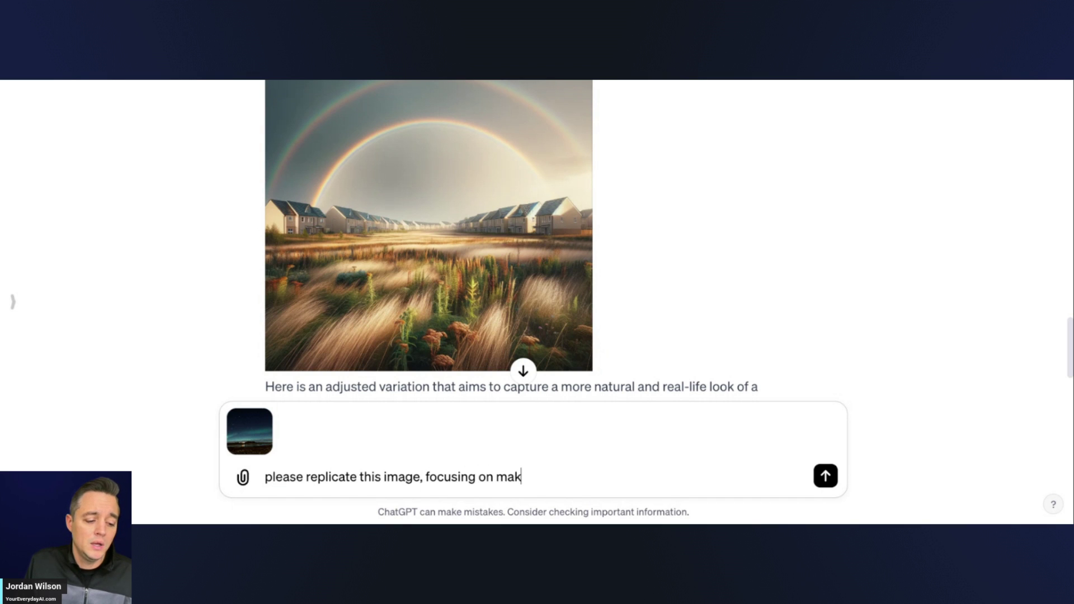
text(ing it look photo)
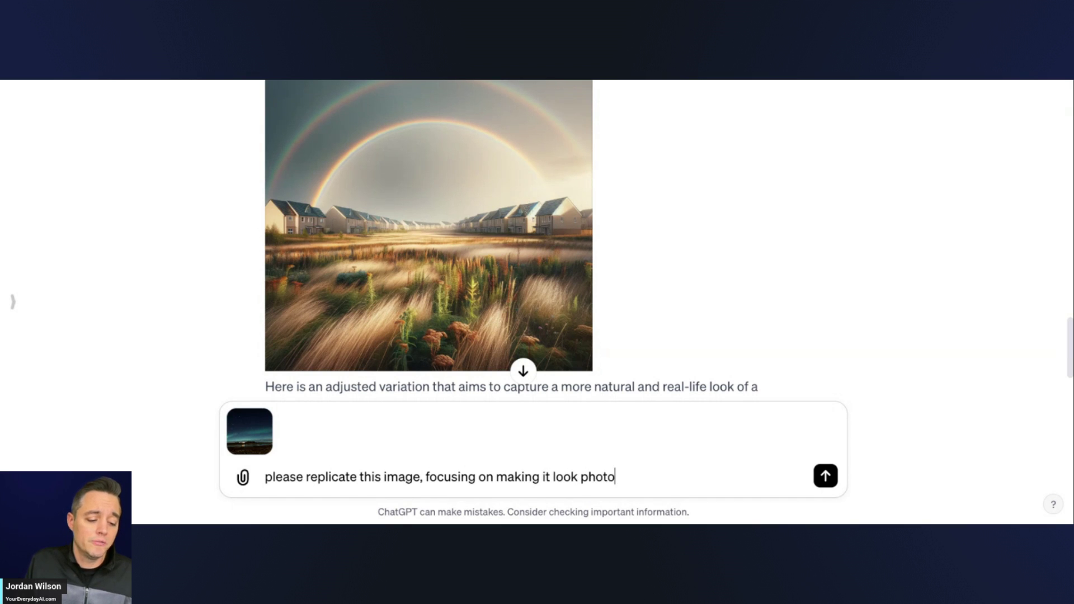
text(-realist)
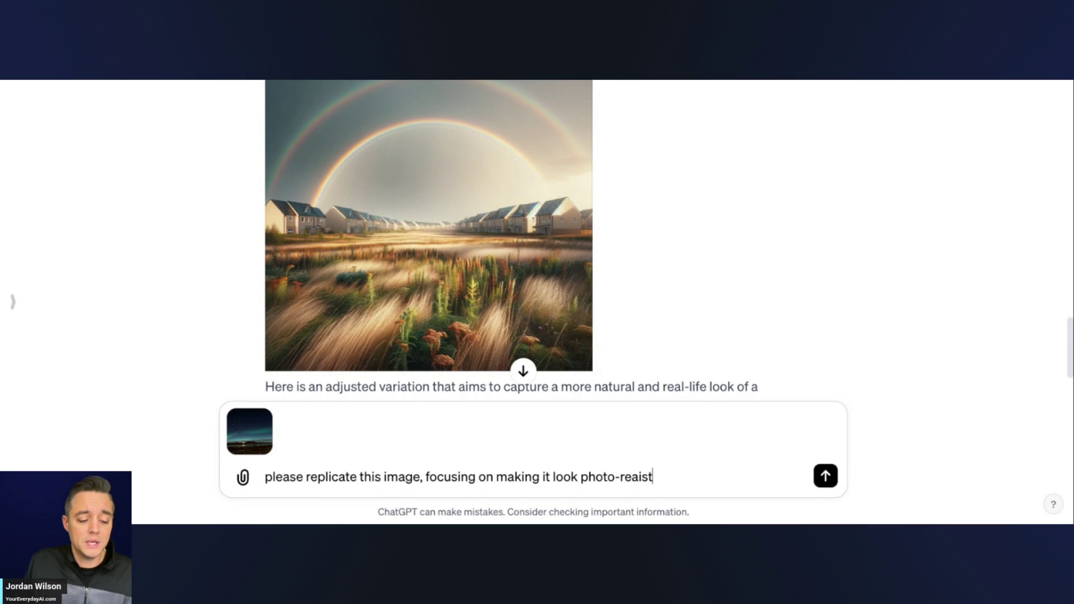
key(BackSpace)
key(BackSpace)
key(BackSpace)
text(stic)
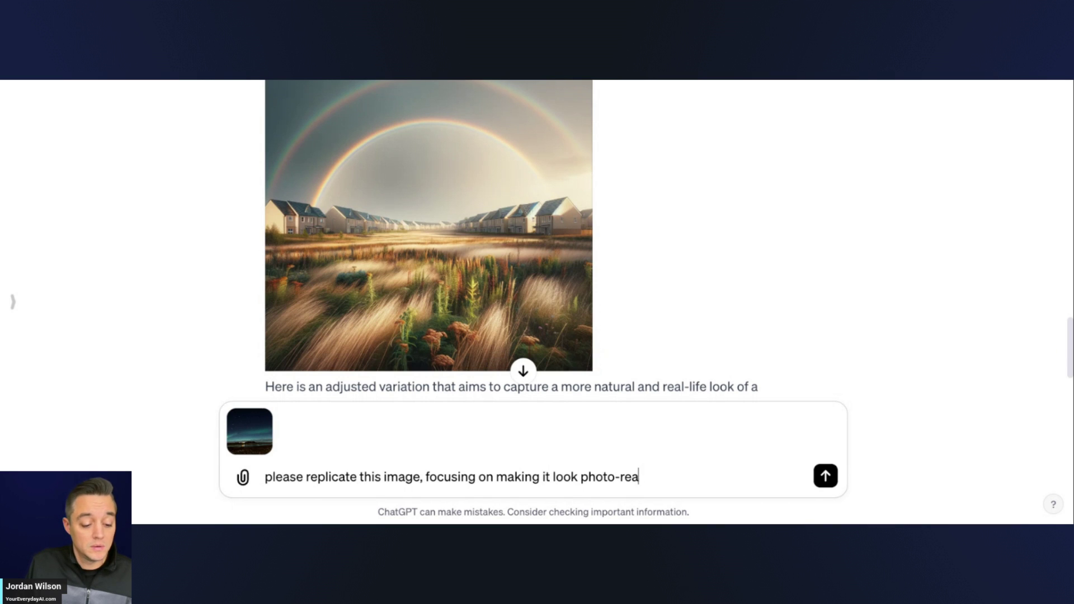
text(lisitc li)
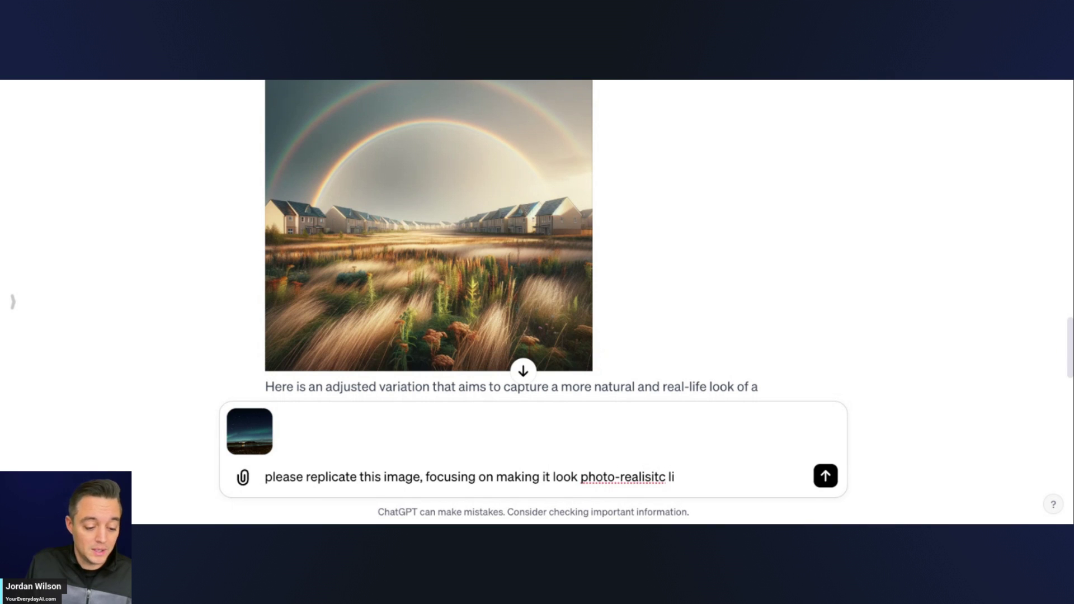
text(ke a stock phot)
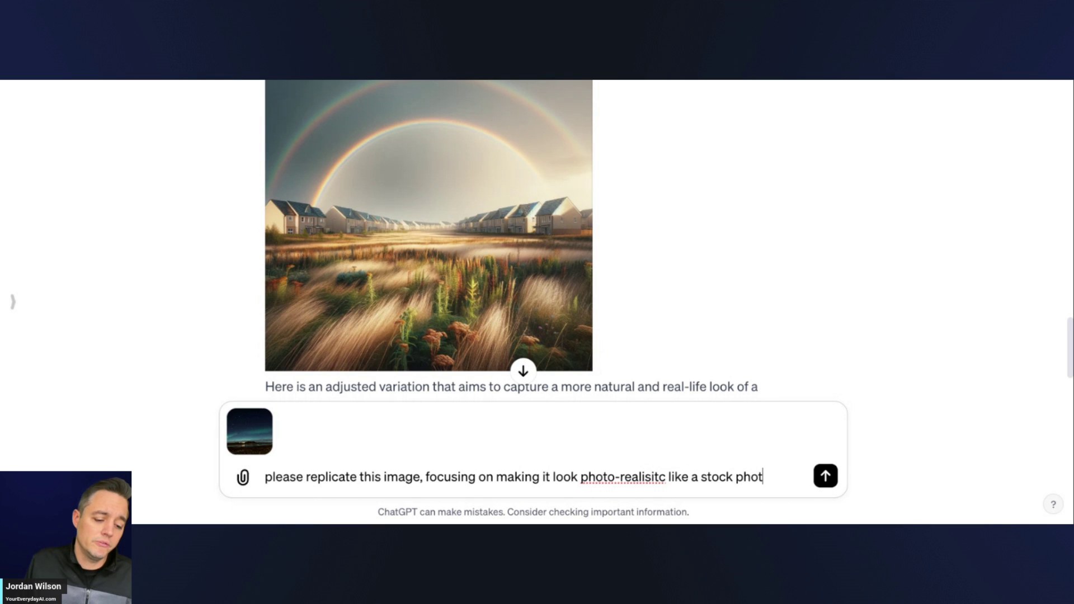
text(o from nusplash)
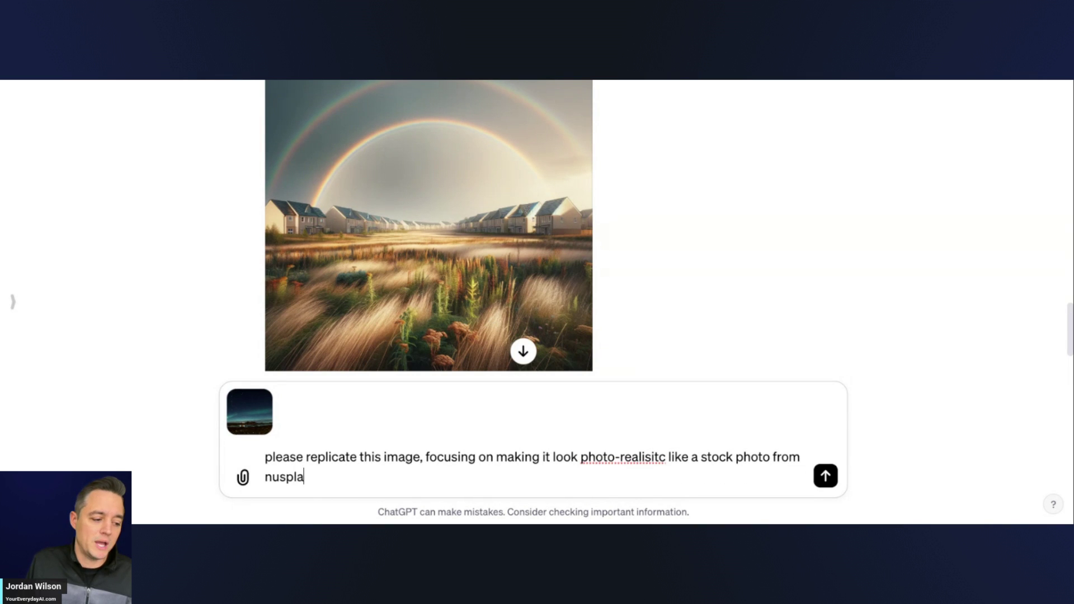
key(BackSpace)
key(BackSpace)
key(BackSpace)
key(BackSpace)
key(BackSpace)
key(BackSpace)
key(BackSpace)
key(BackSpace)
text(u)
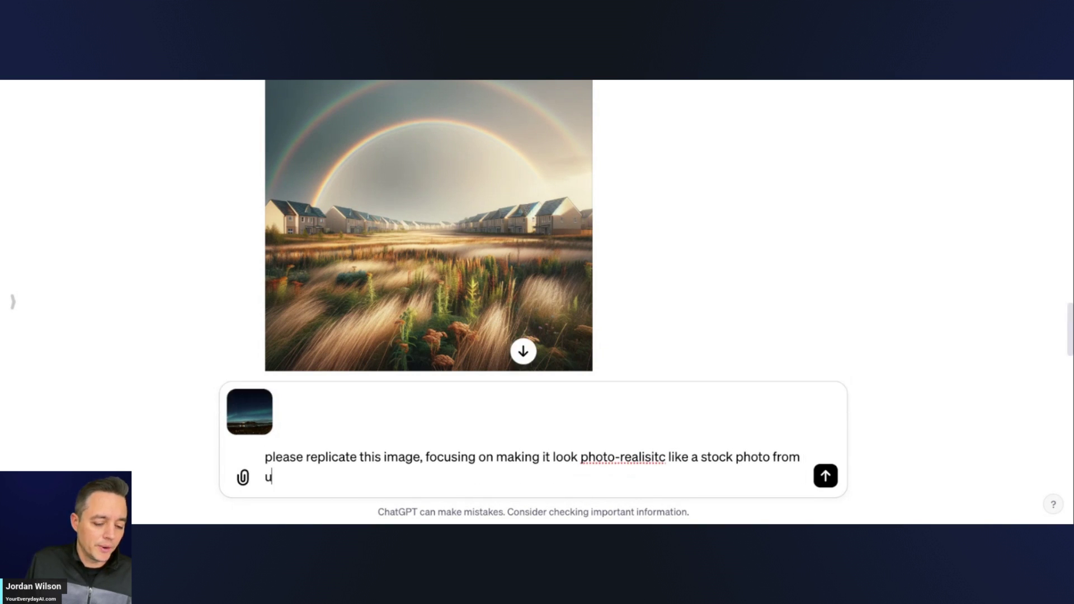
text(nsplash)
key(Return)
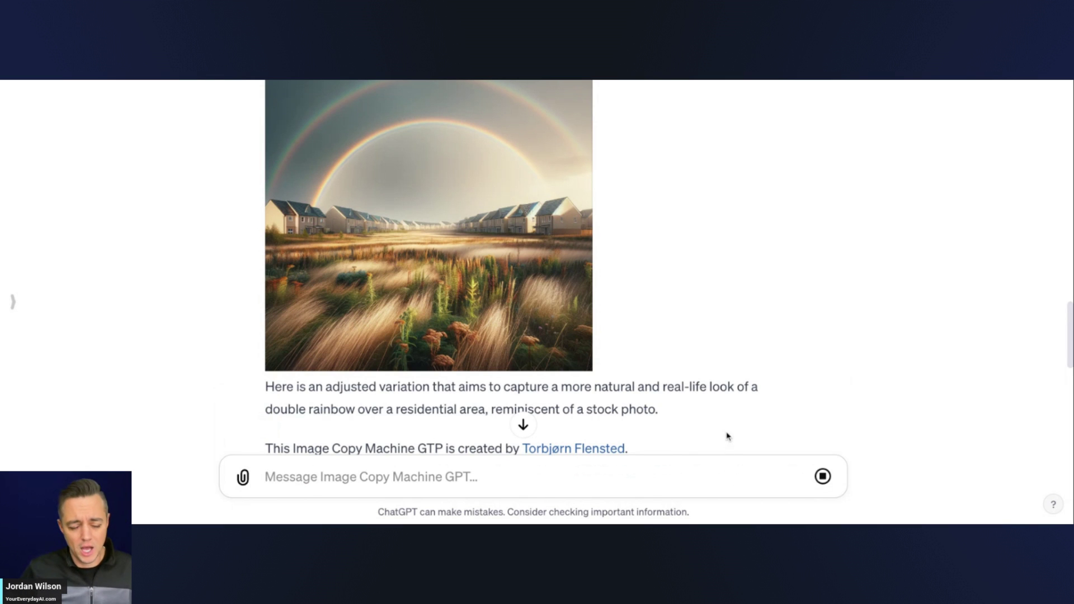
Highlight the sent prompt's text from 'focusing' through 'unsplash' while the copy generates.
scroll(726, 436, down, 7)
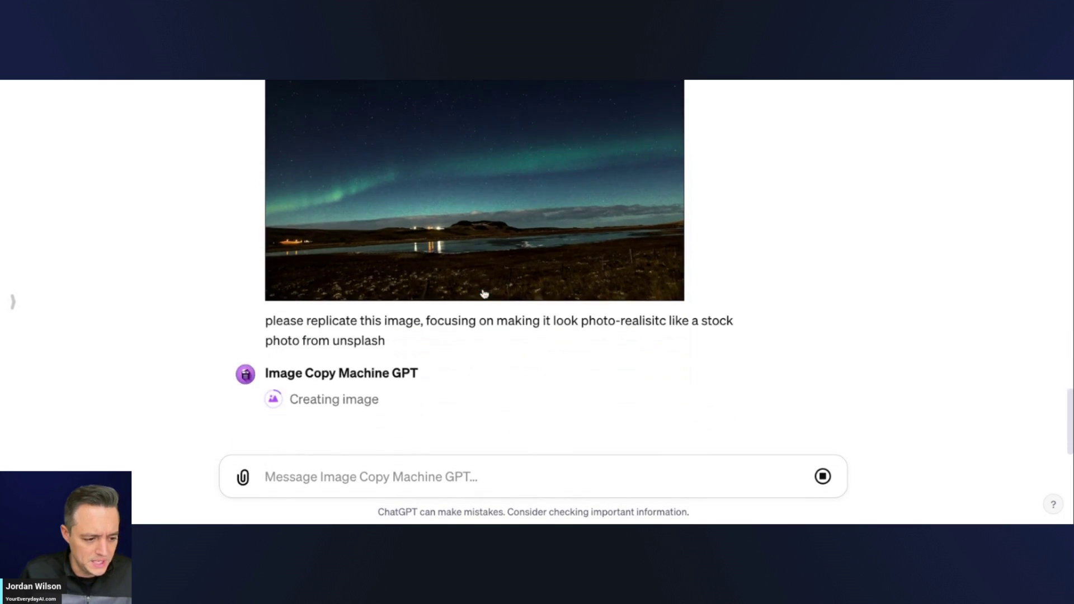
scroll(485, 293, up, 1)
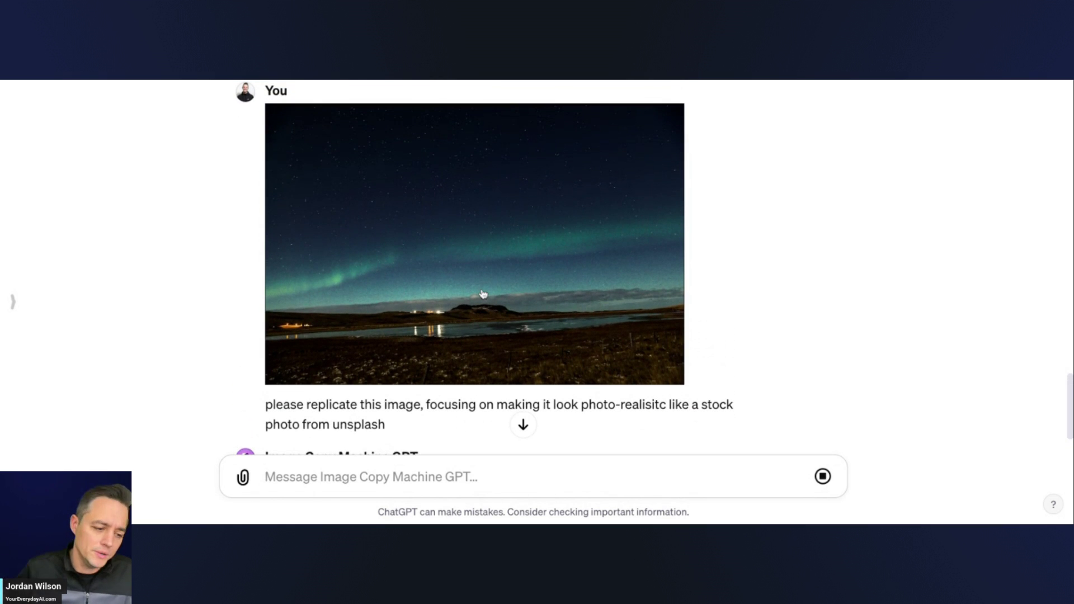
scroll(484, 311, down, 1)
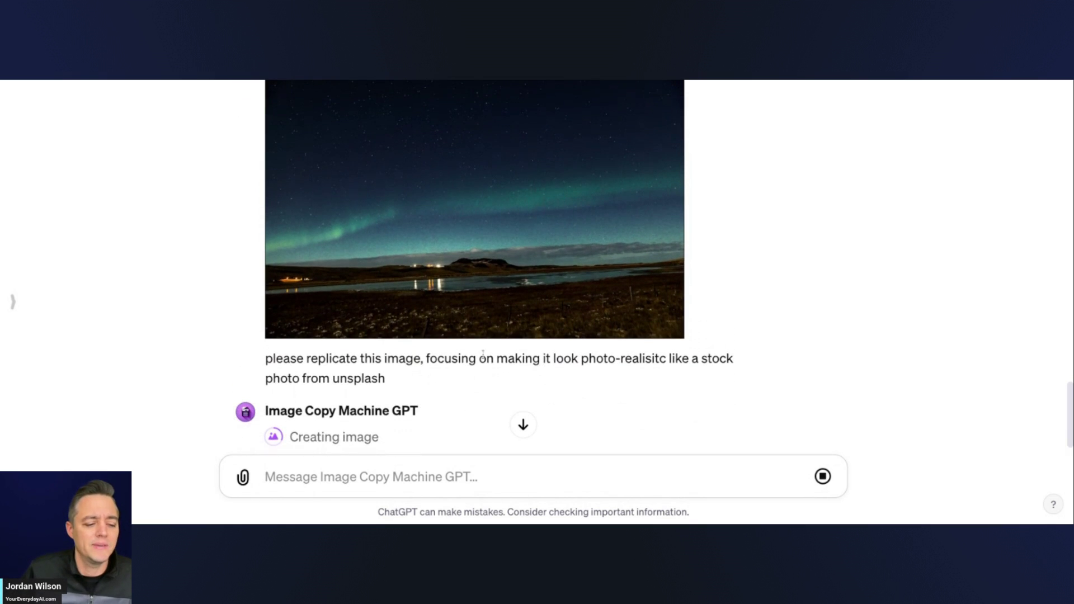
click(426, 358)
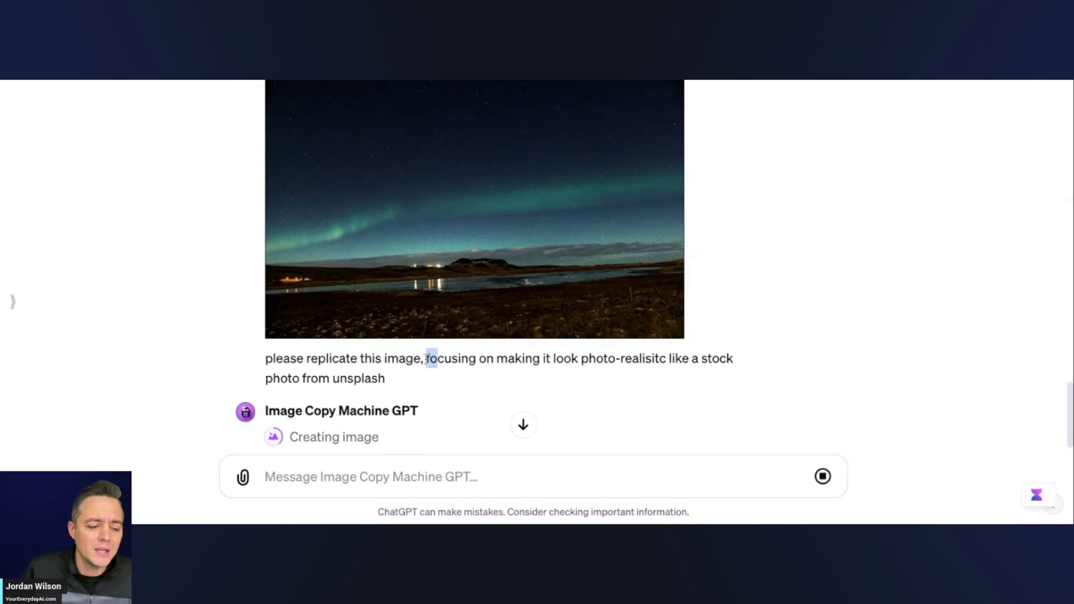
key(shift+Down)
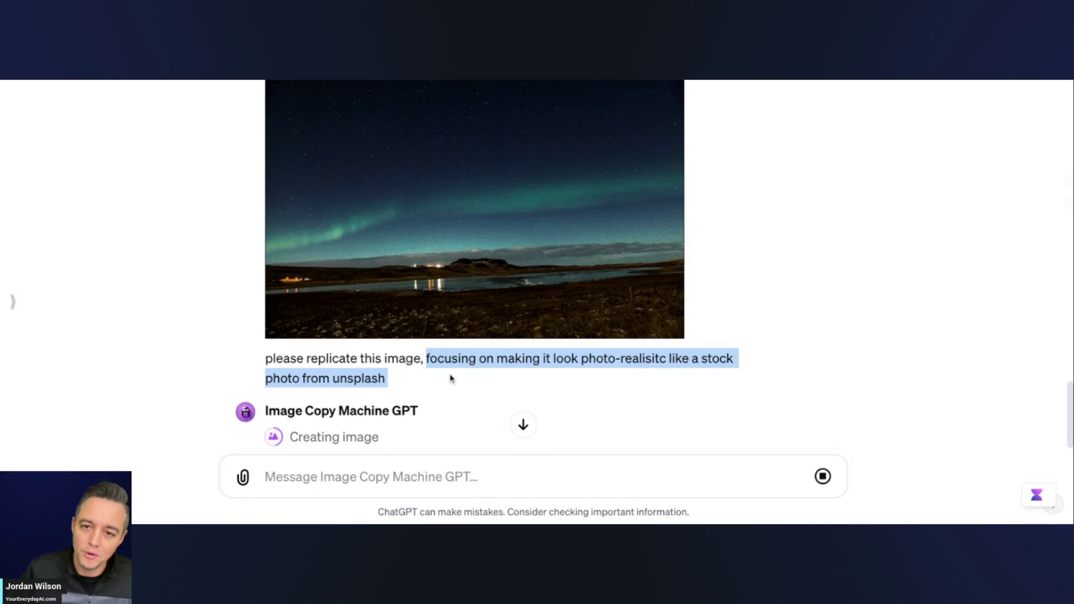
scroll(491, 352, up, 2)
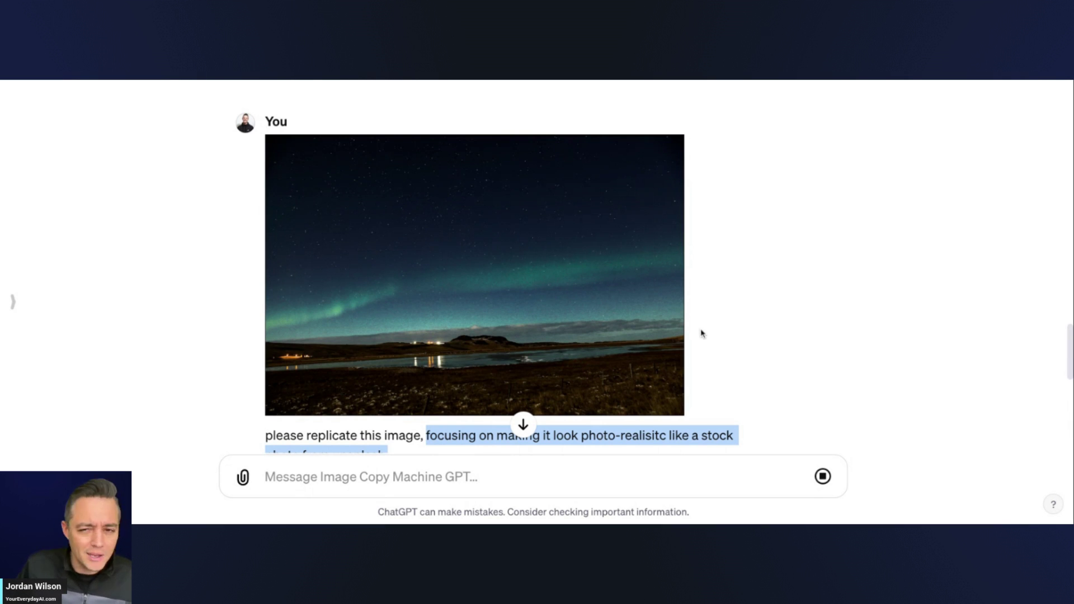
scroll(708, 330, down, 5)
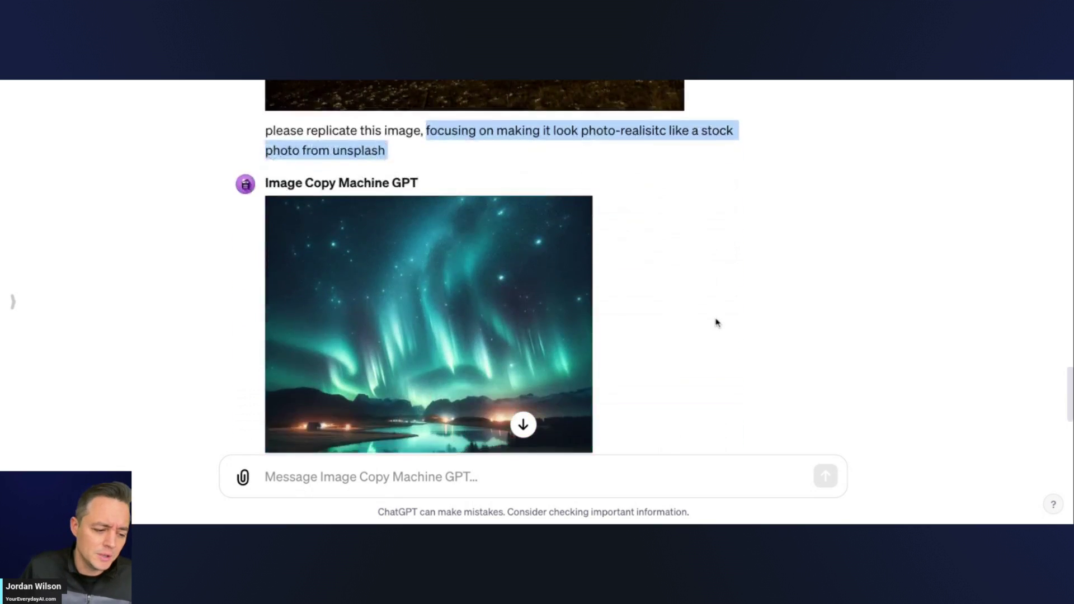
scroll(718, 323, down, 2)
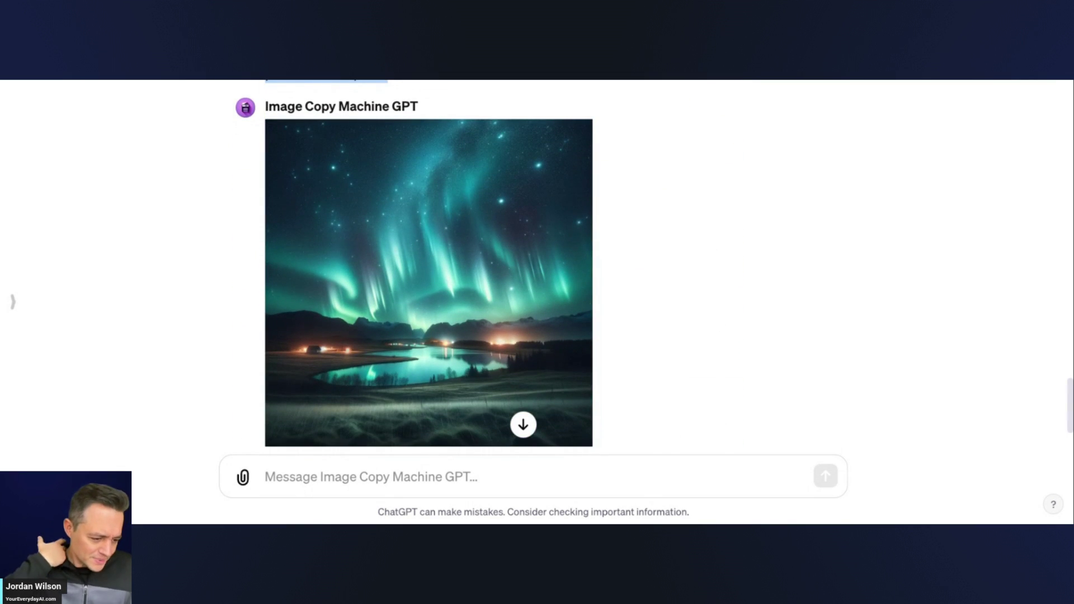
scroll(428, 267, up, 1)
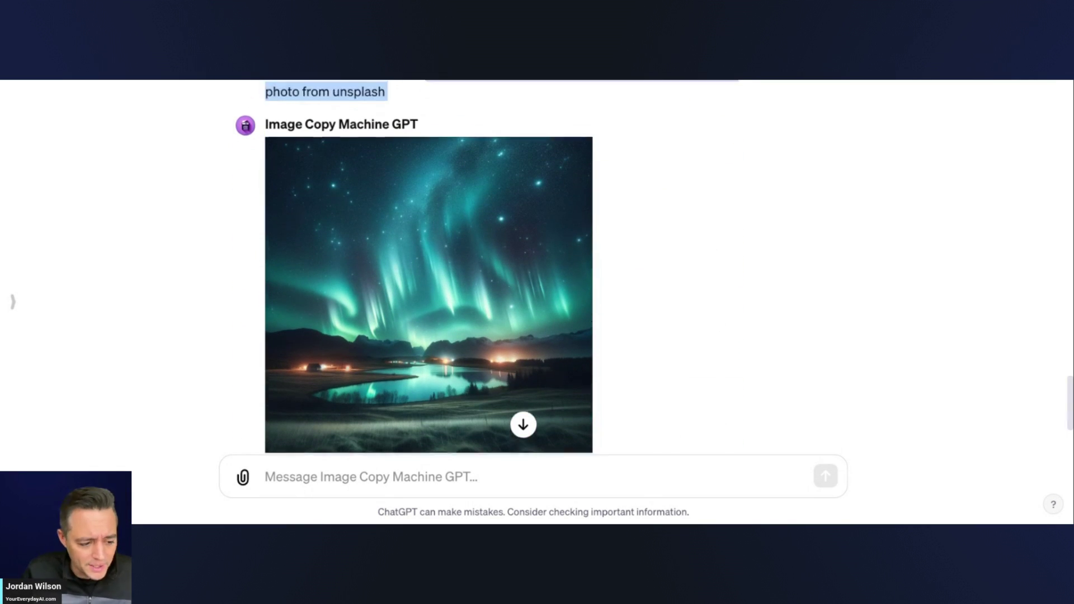
scroll(428, 267, up, 1)
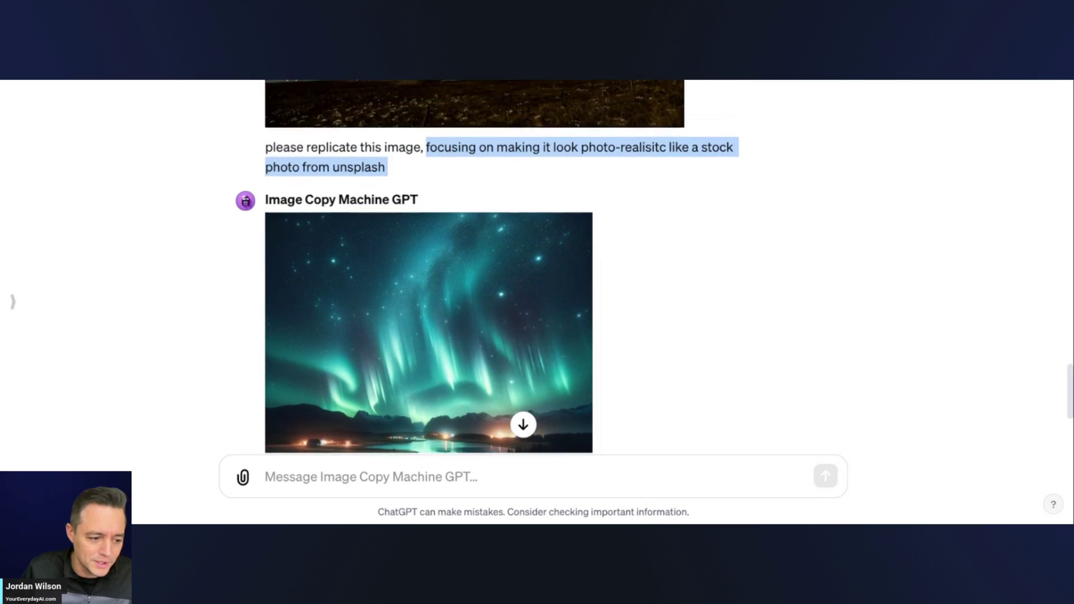
scroll(429, 267, down, 2)
scroll(429, 267, up, 6)
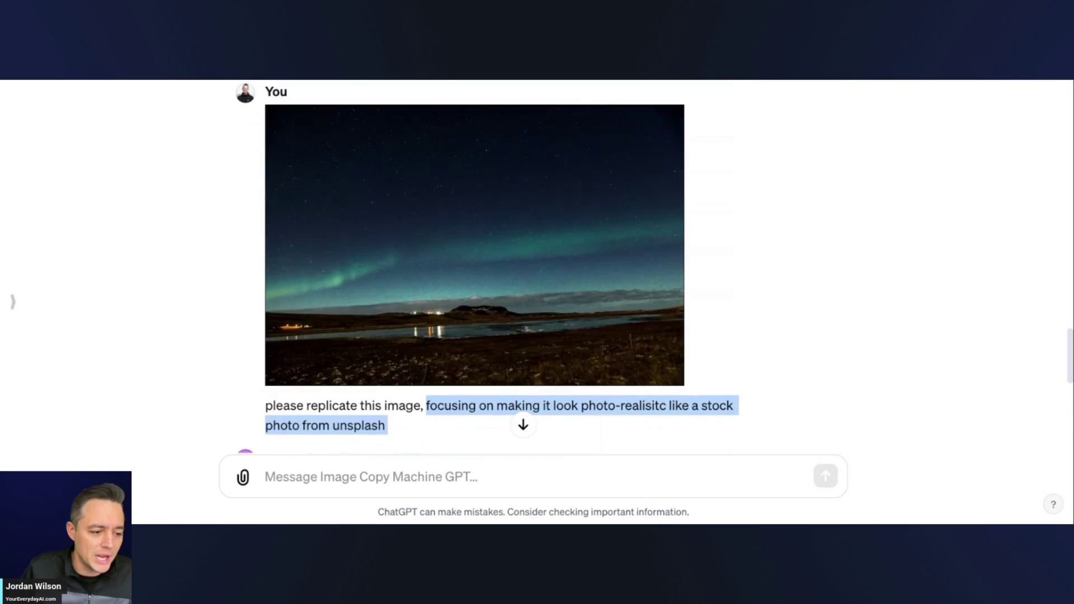
scroll(482, 314, down, 5)
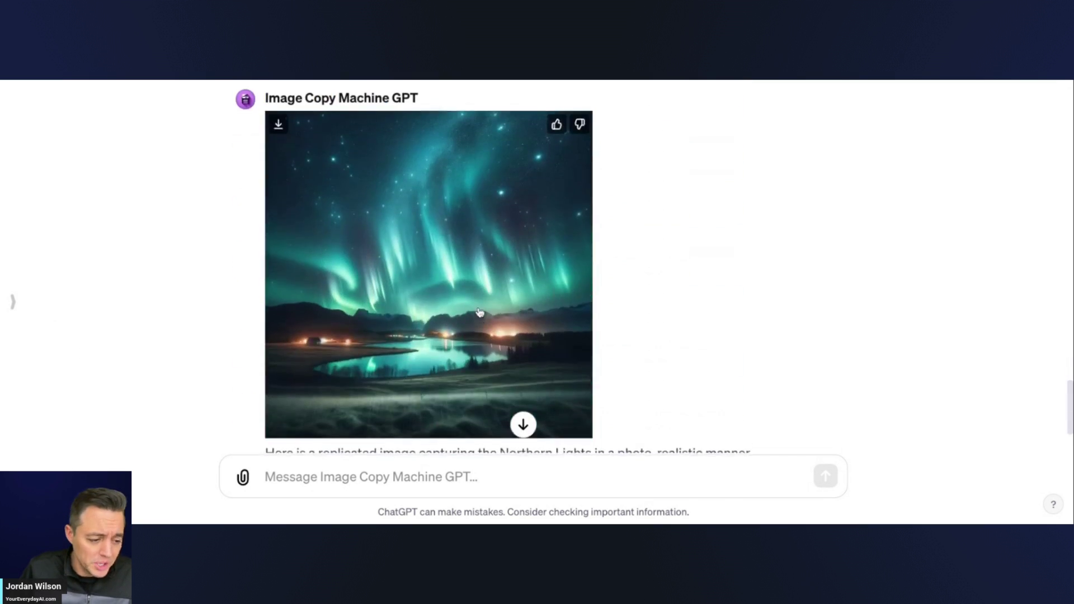
scroll(481, 315, up, 5)
scroll(482, 315, up, 1)
scroll(482, 315, down, 5)
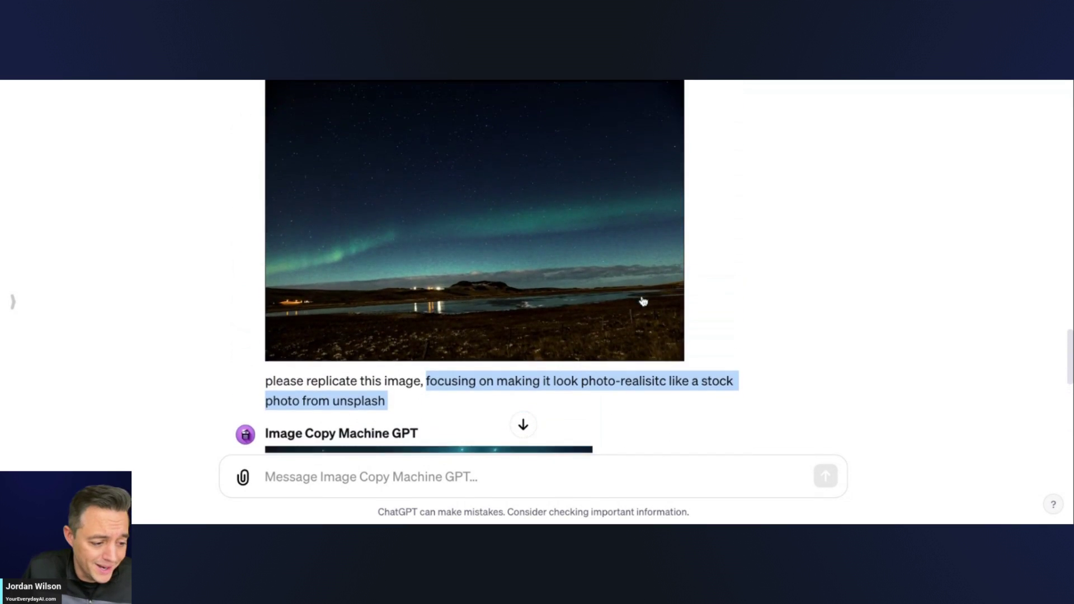
scroll(639, 306, up, 5)
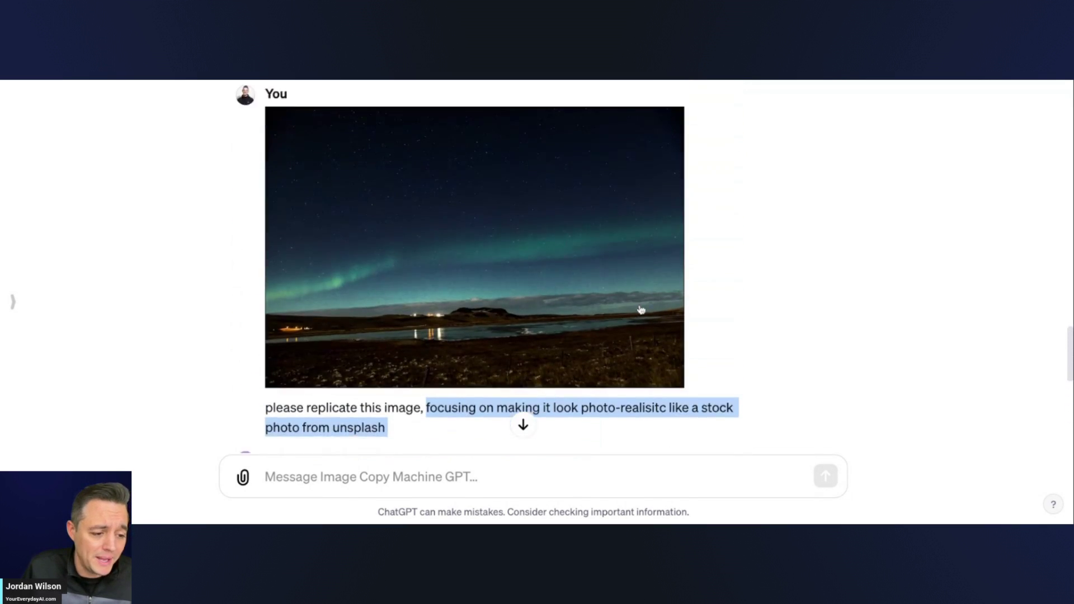
scroll(619, 216, down, 2)
scroll(504, 218, down, 2)
scroll(460, 227, up, 2)
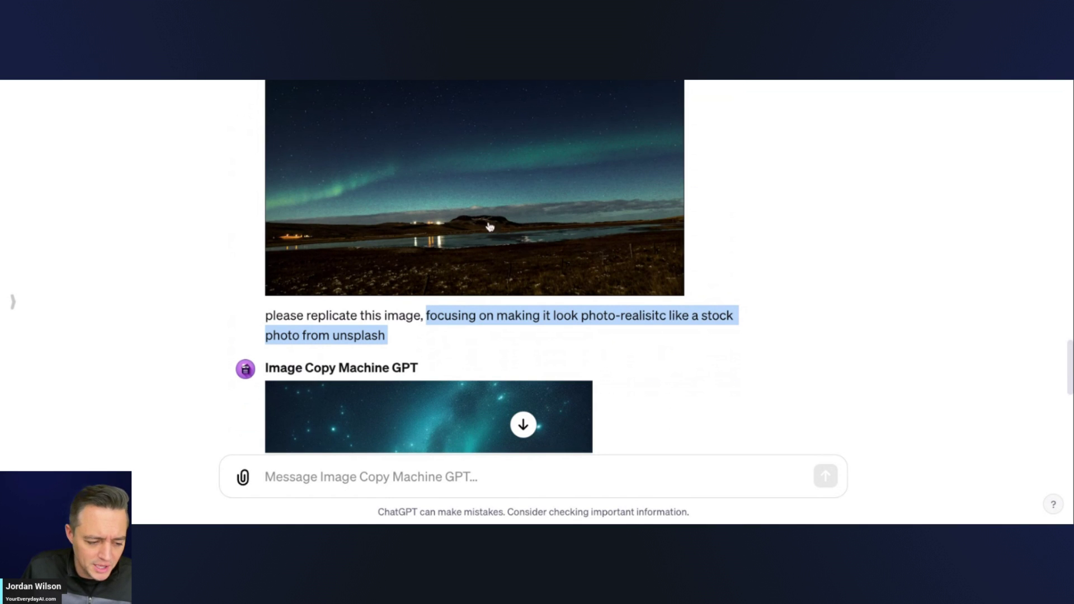
scroll(516, 242, down, 4)
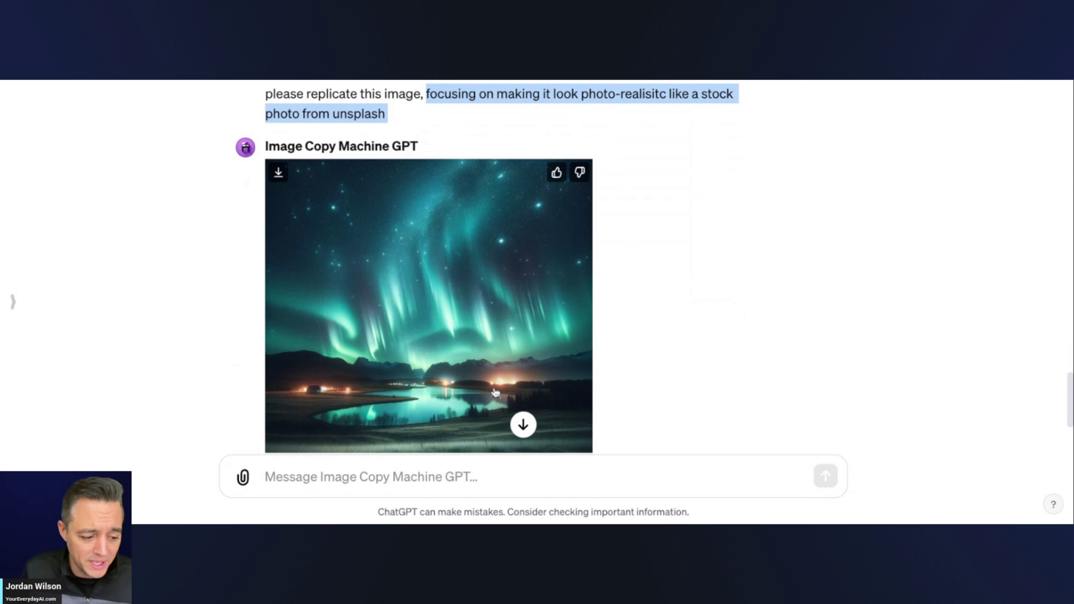
scroll(472, 462, down, 1)
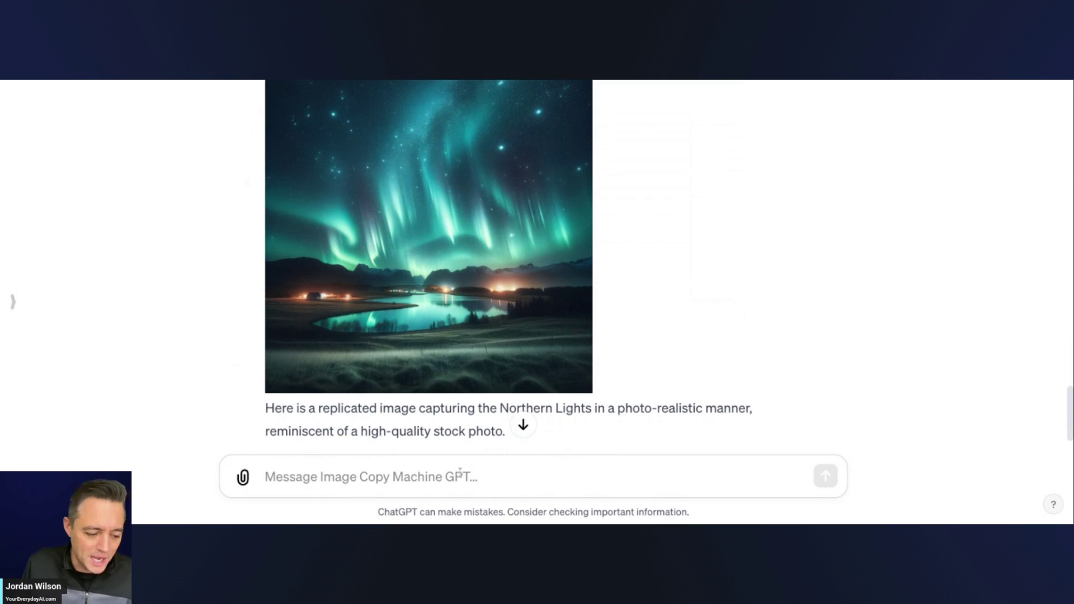
Send 'that looks too much like an ai generated computer image, please try again'.
text(that look )
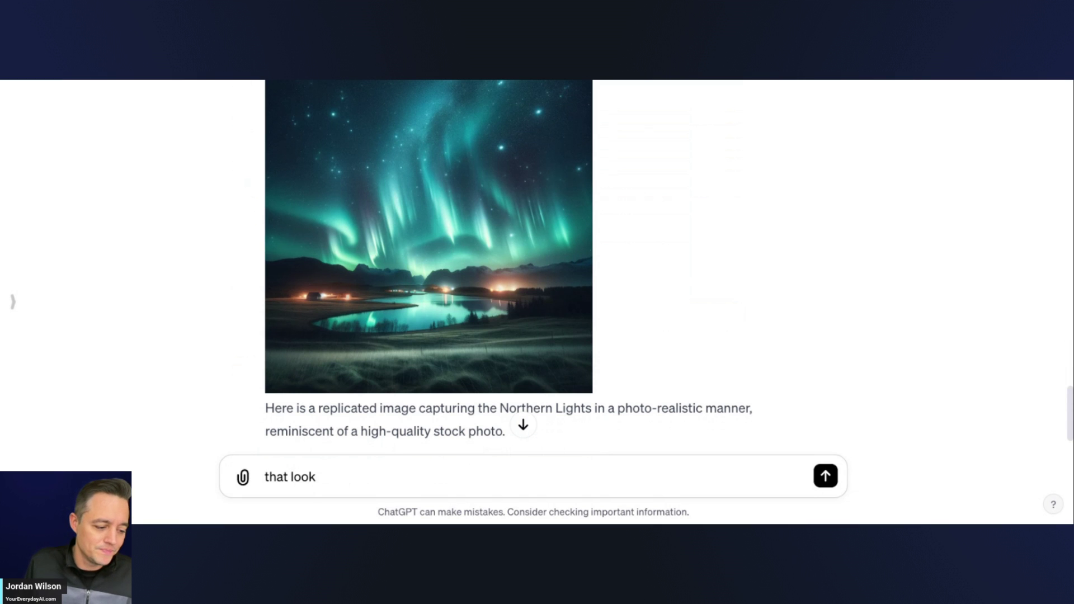
text(s too much )
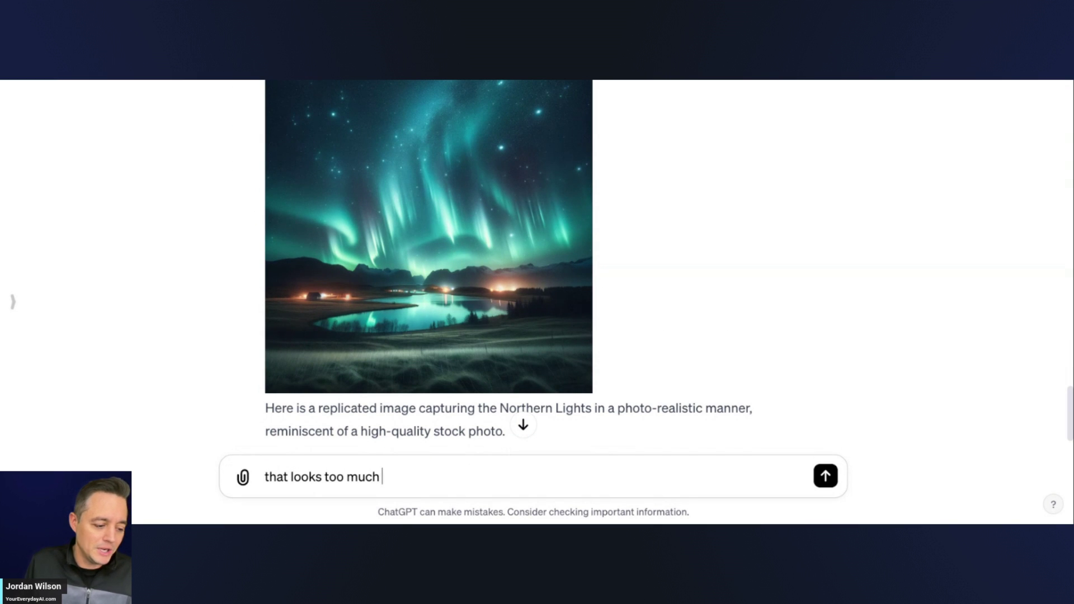
text(like an ai gener)
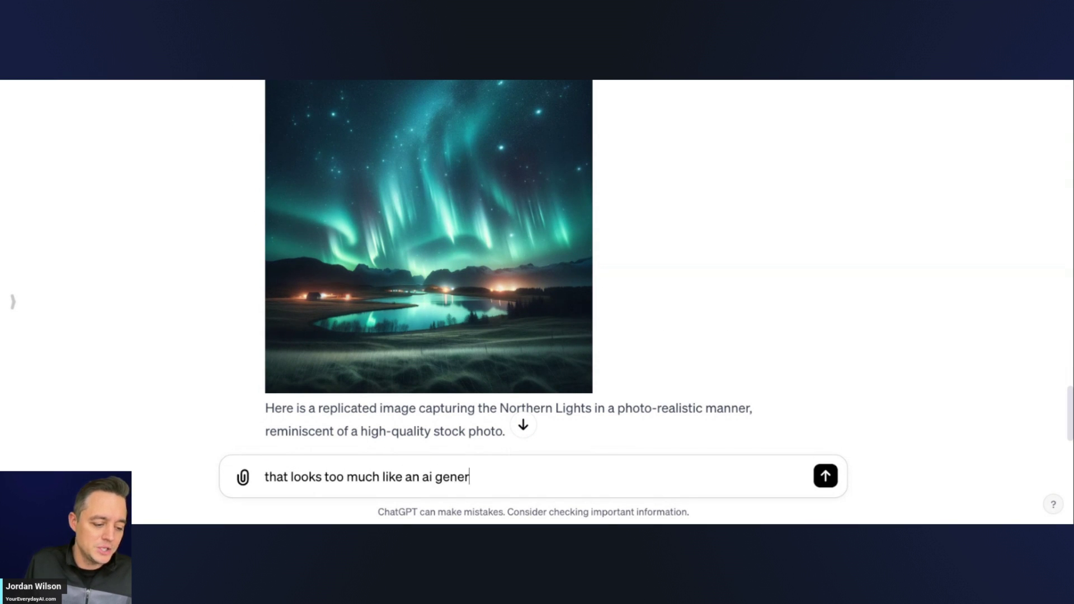
text(ated computer image, )
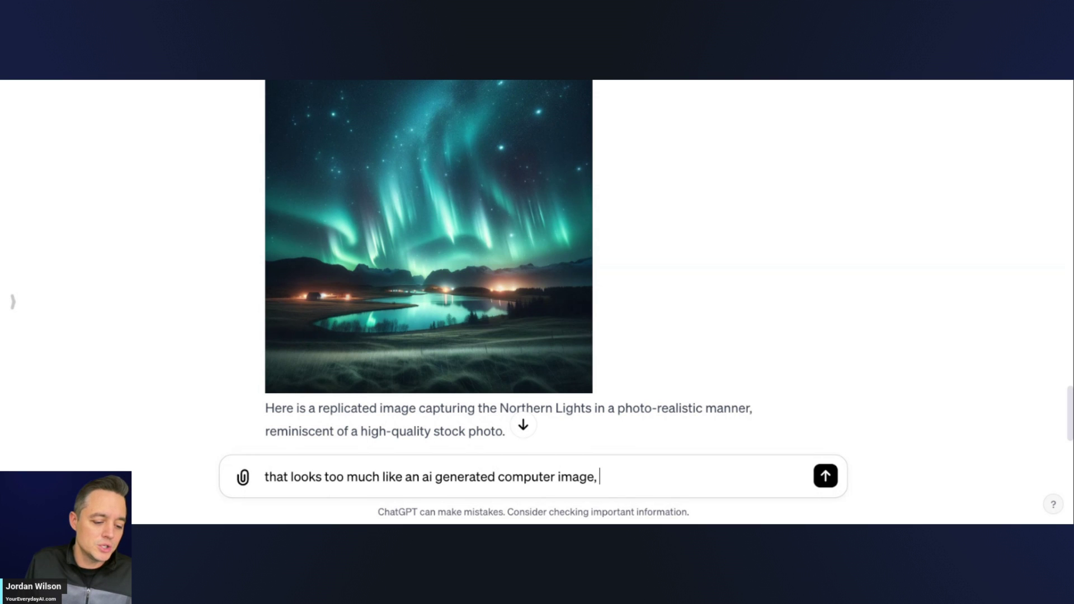
text(please try again)
key(Return)
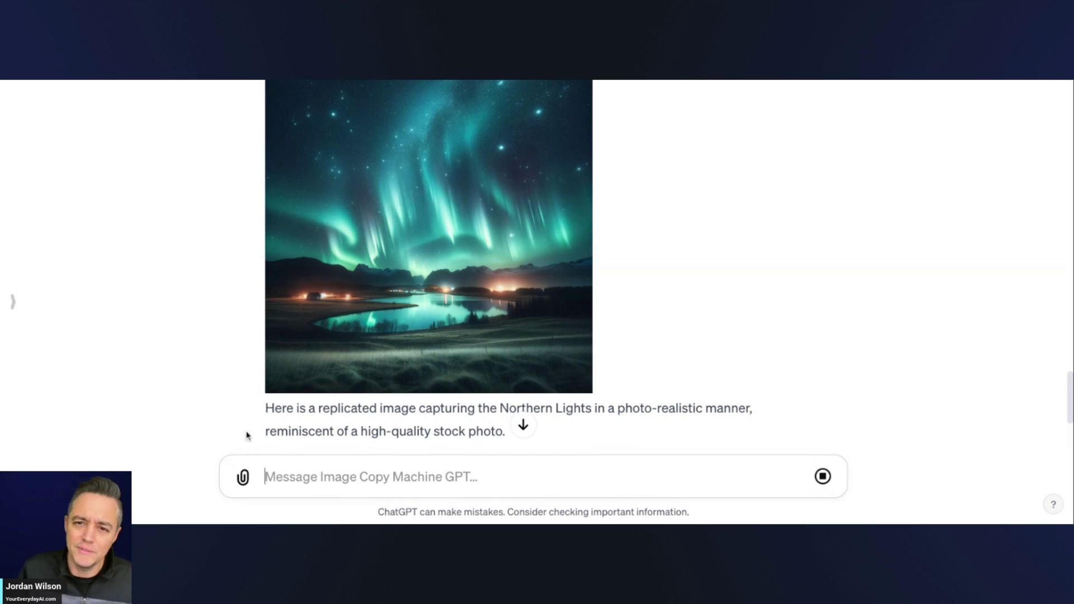
scroll(277, 396, down, 2)
scroll(277, 395, up, 2)
scroll(277, 395, down, 2)
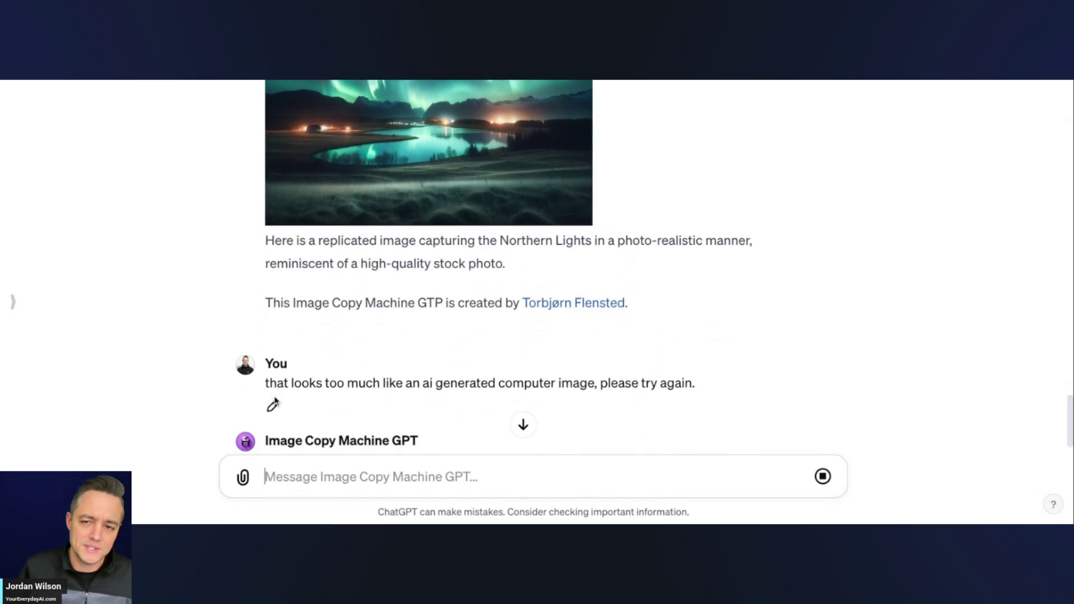
scroll(277, 397, up, 4)
scroll(279, 402, down, 1)
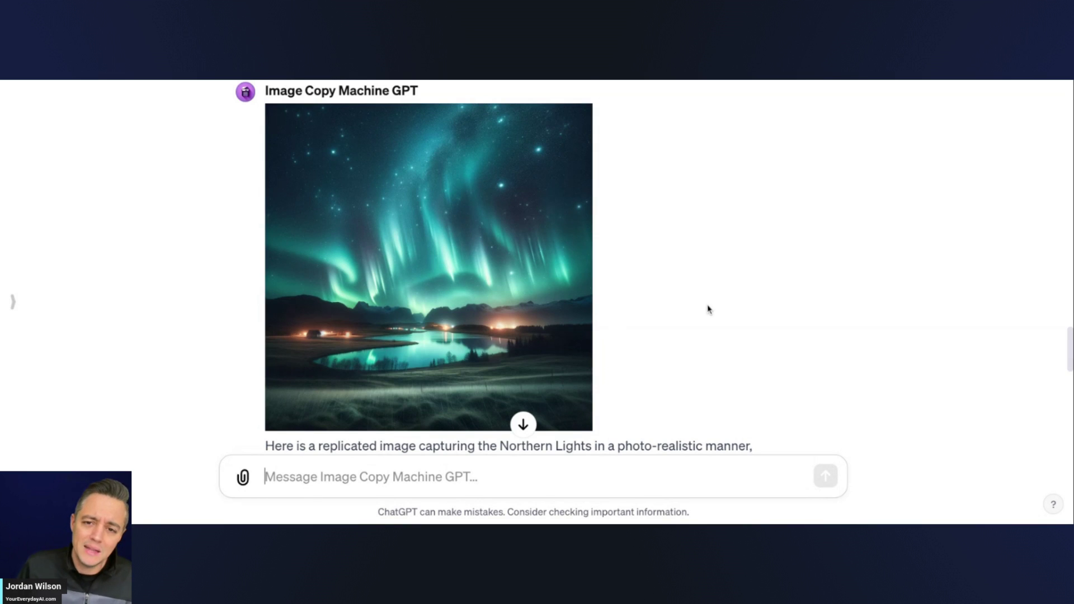
Scroll through the new Northern Lights retry and the rainbow copy, then switch to the Everyday AI site.
scroll(705, 309, down, 1)
scroll(706, 309, down, 3)
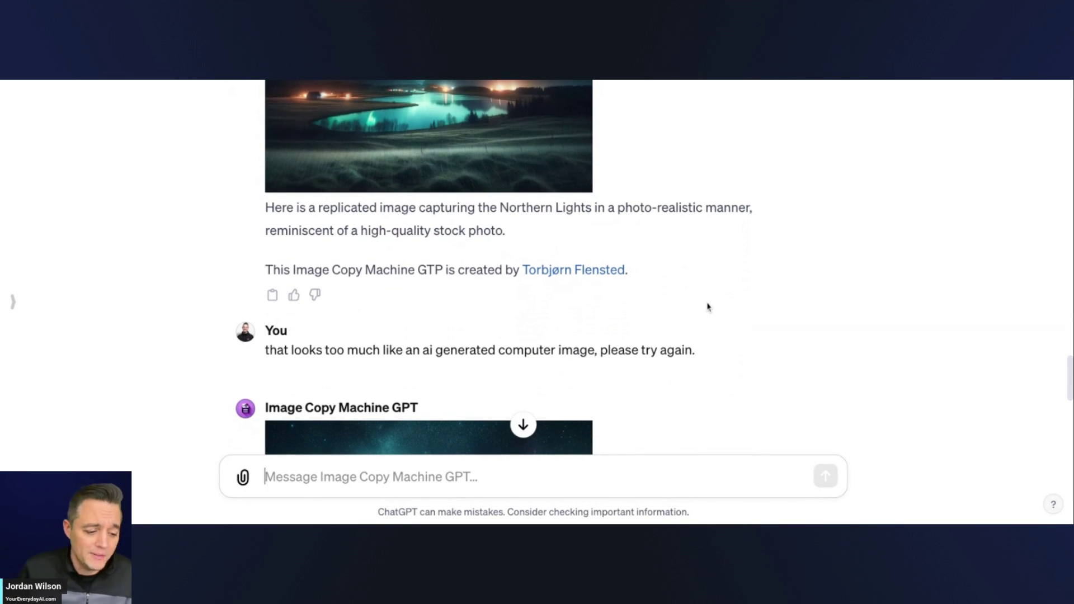
scroll(708, 308, down, 8)
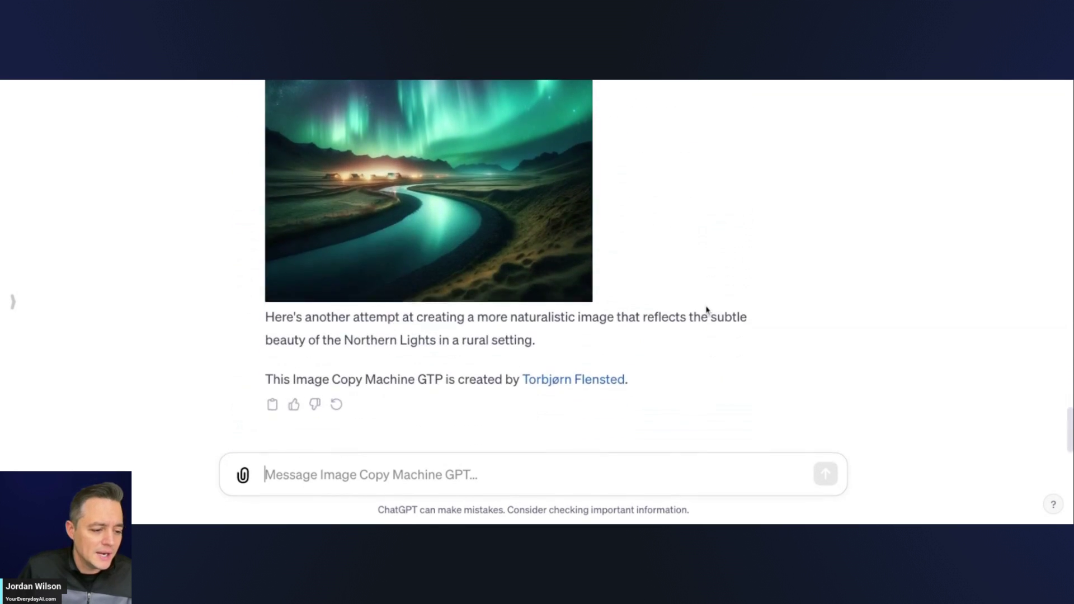
scroll(707, 309, up, 13)
scroll(710, 310, down, 9)
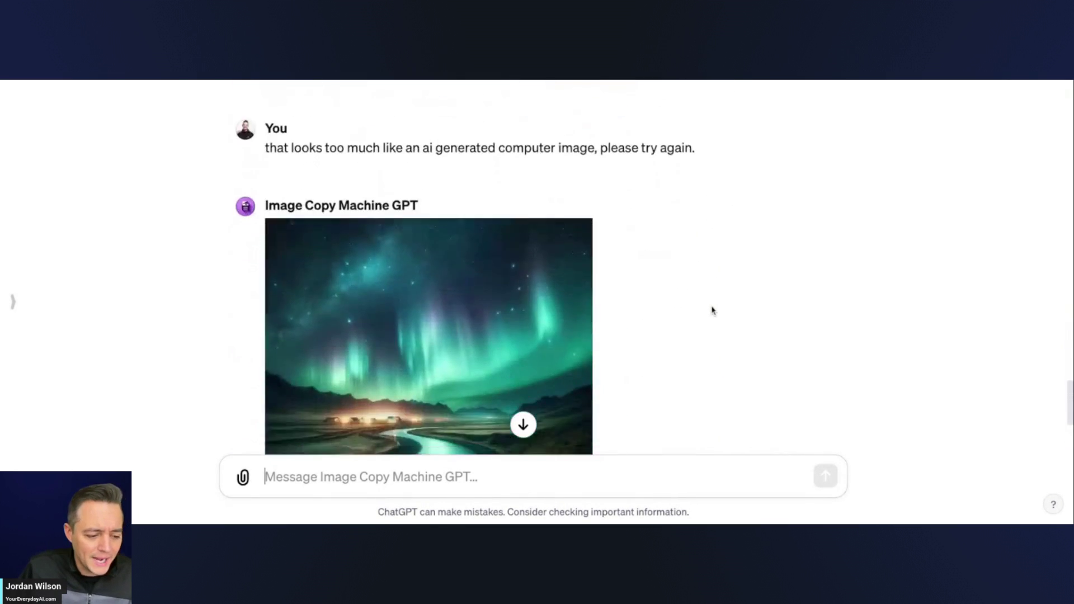
scroll(712, 310, down, 1)
scroll(712, 310, up, 5)
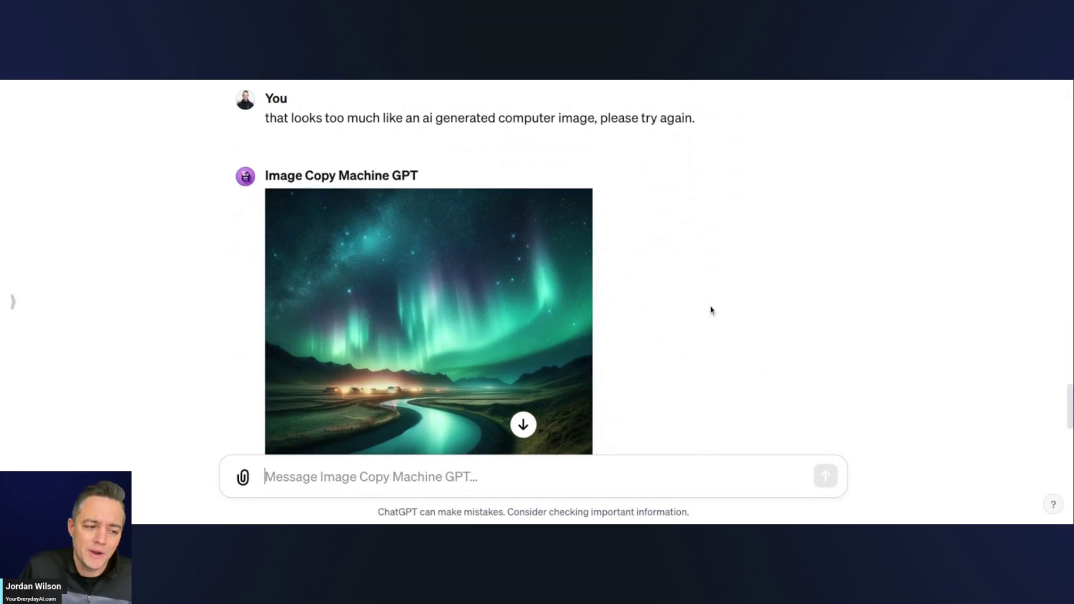
scroll(711, 307, up, 2)
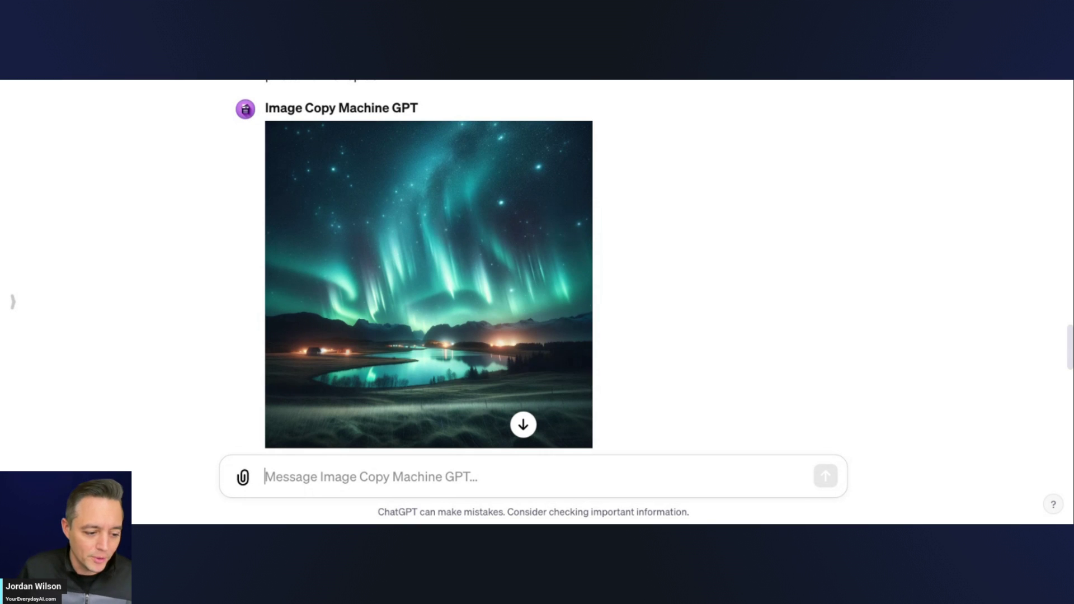
scroll(691, 309, up, 5)
scroll(691, 309, down, 4)
scroll(693, 307, up, 20)
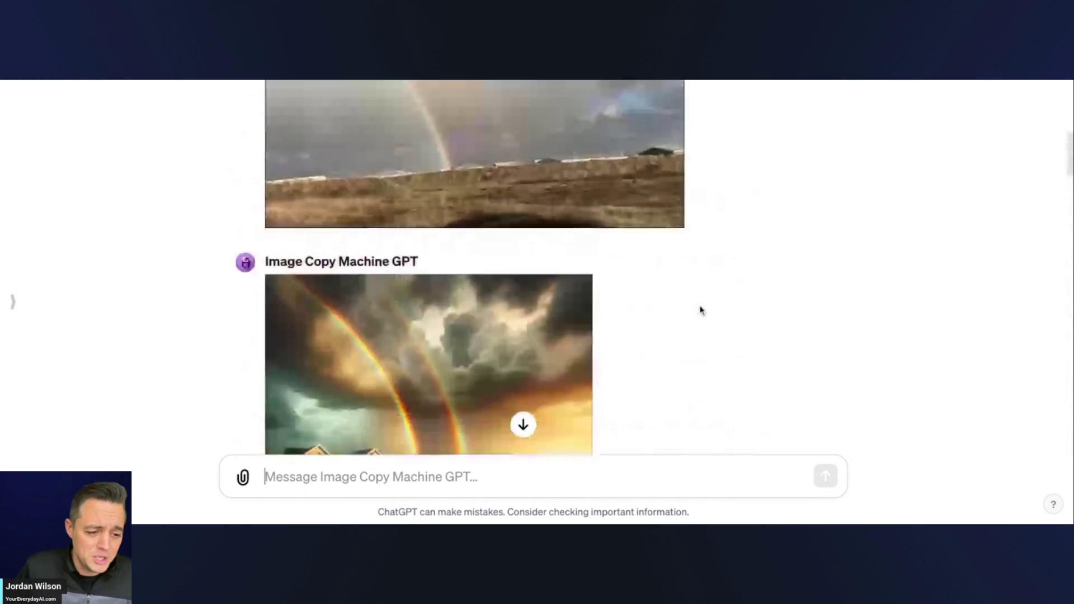
scroll(698, 311, down, 15)
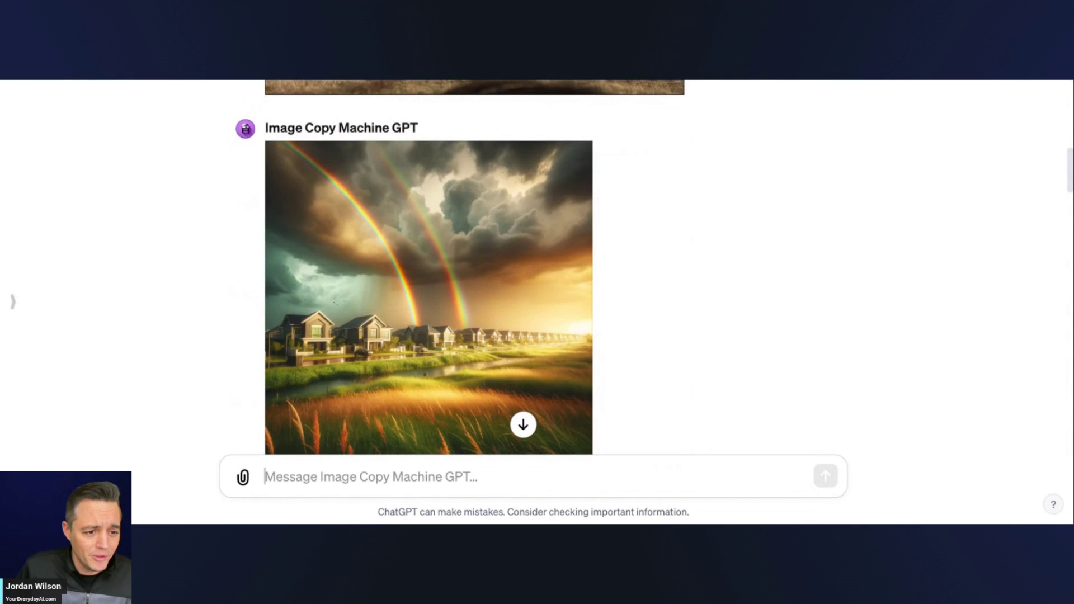
key(ctrl+Tab)
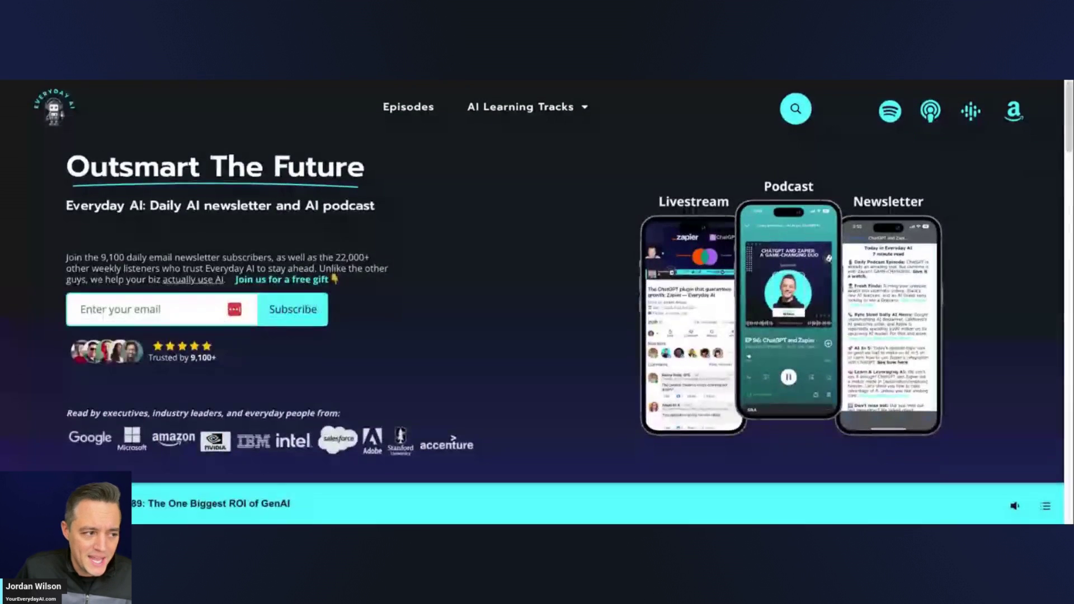